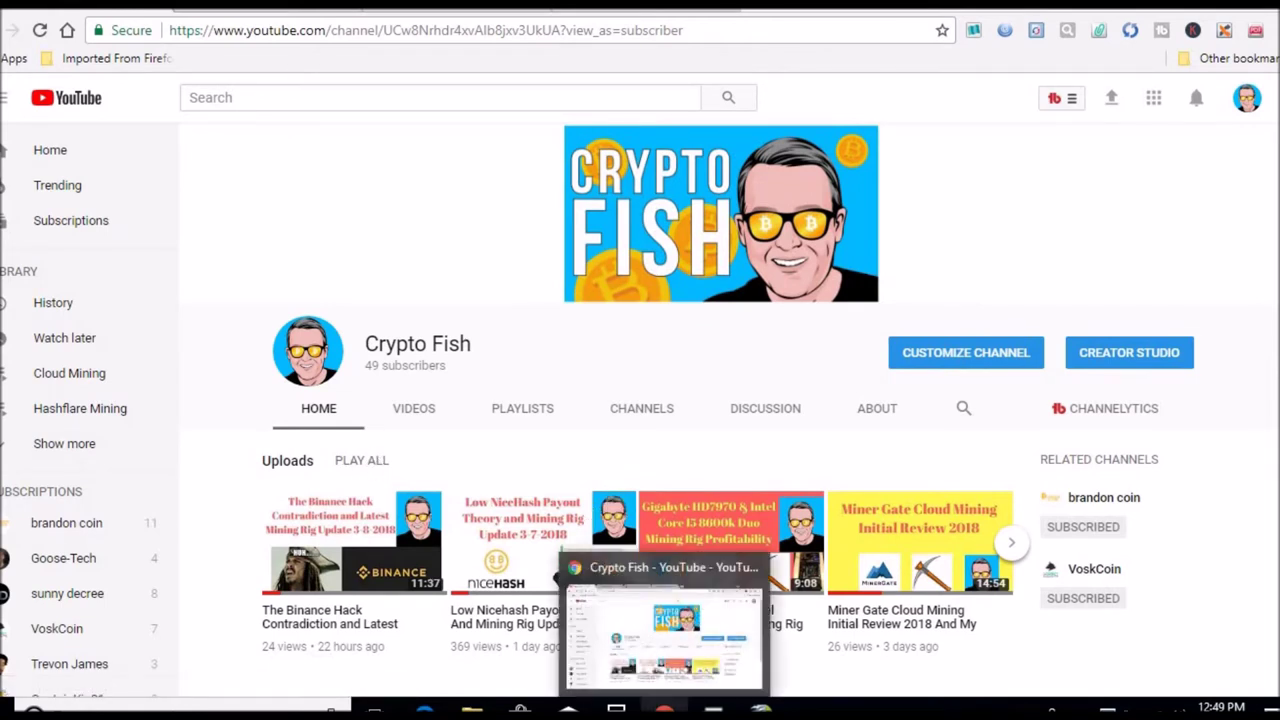
View the rig's NiceHash Miner earning rates, then bring up the Week 4 profit spreadsheet
click(700, 620)
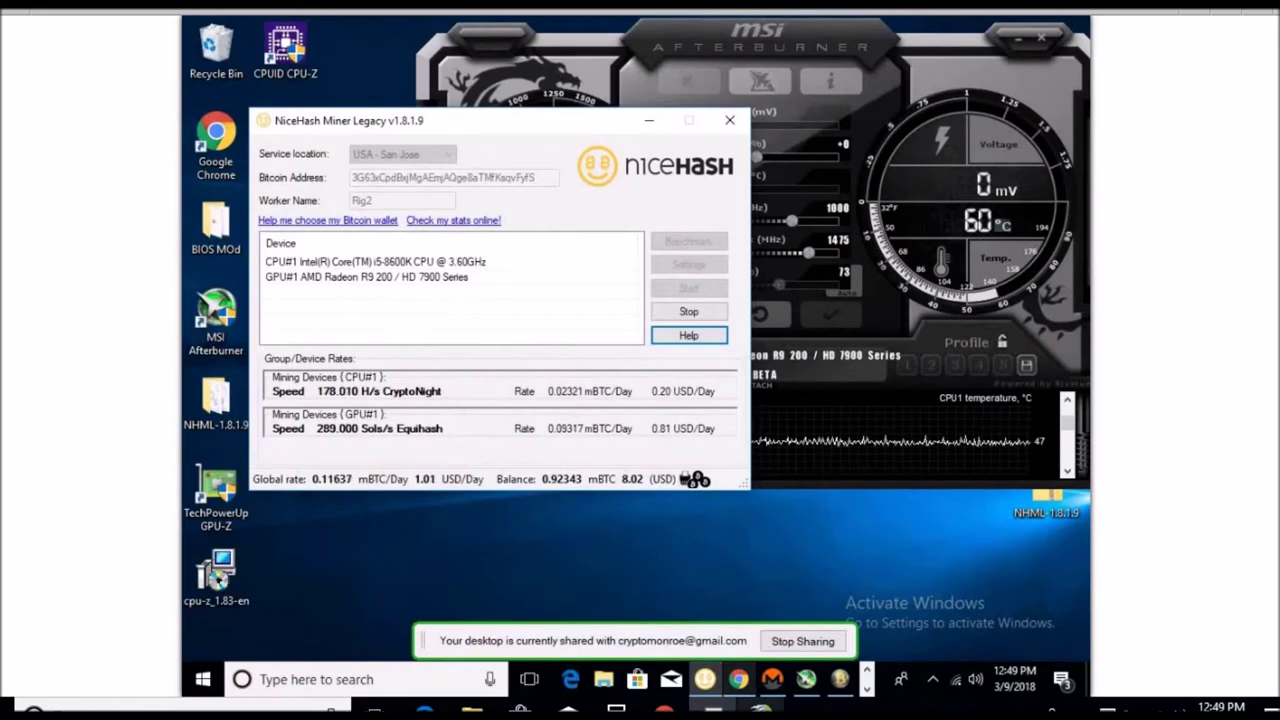
mouse_move(712, 710)
click(670, 640)
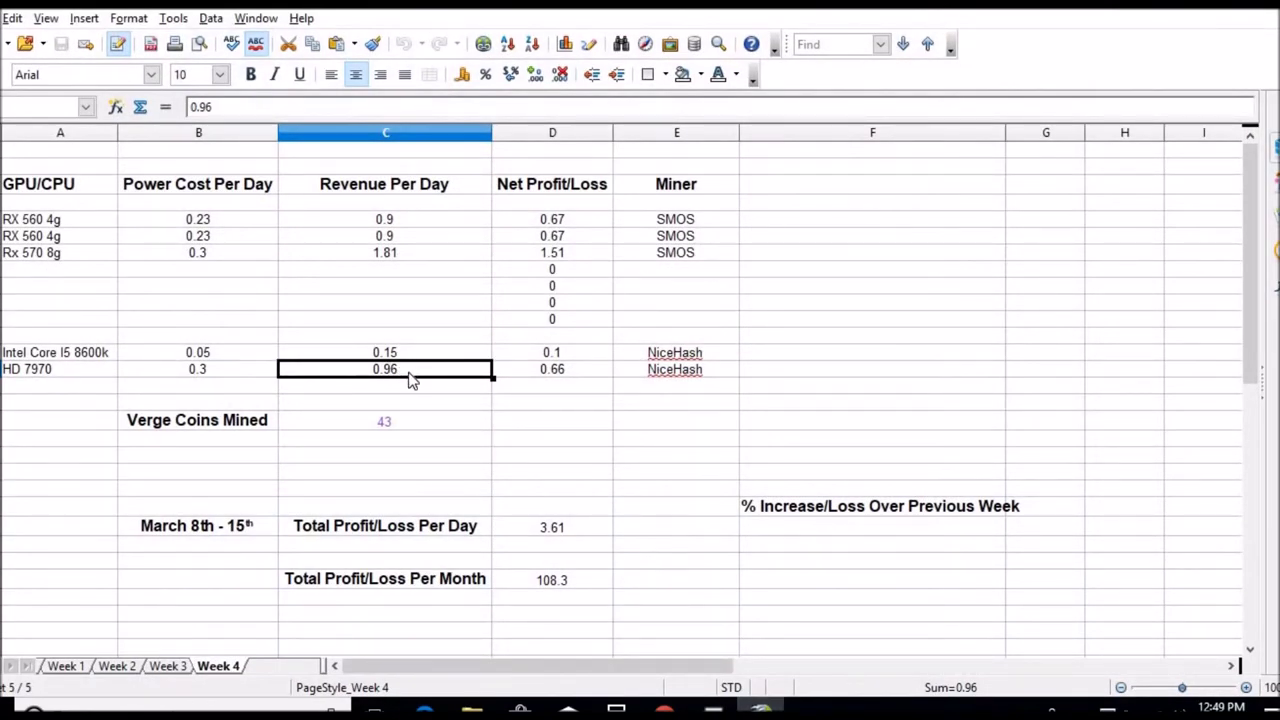
Enter HD 7970 revenue 0.81 and Intel Core i5 revenue 0.2, and save in Excel format
text(.81)
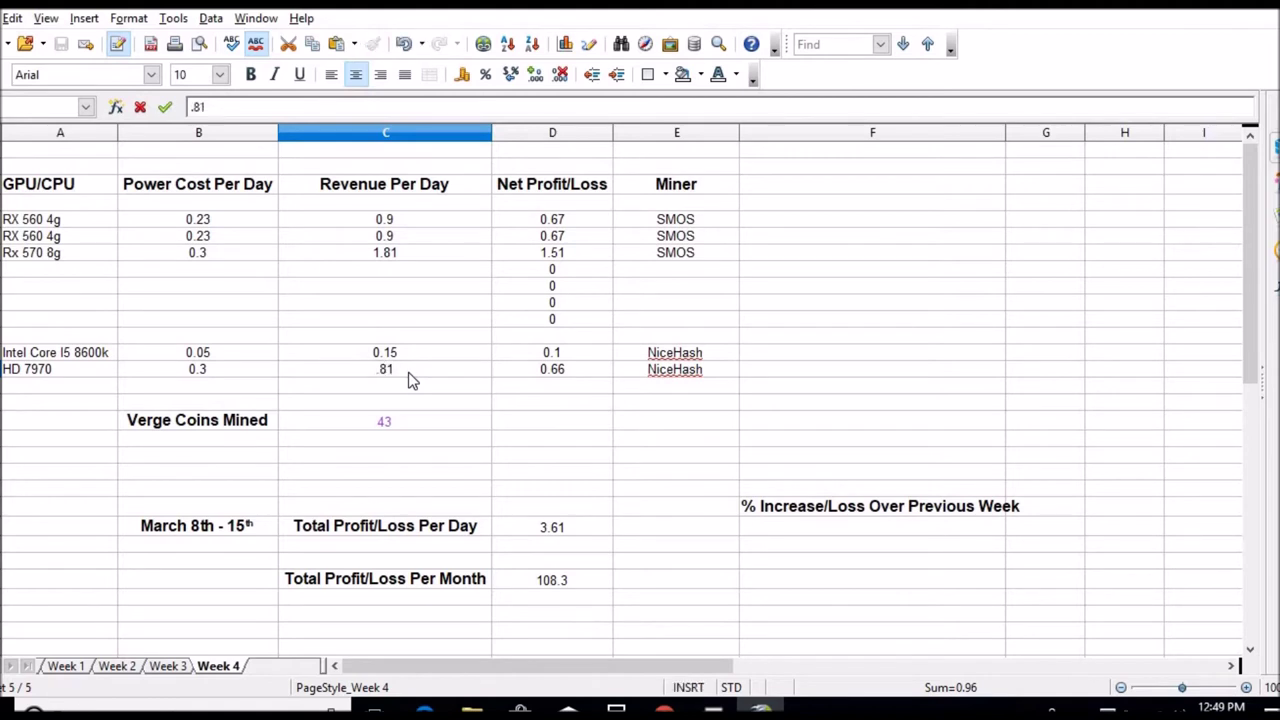
key(Return)
click(415, 356)
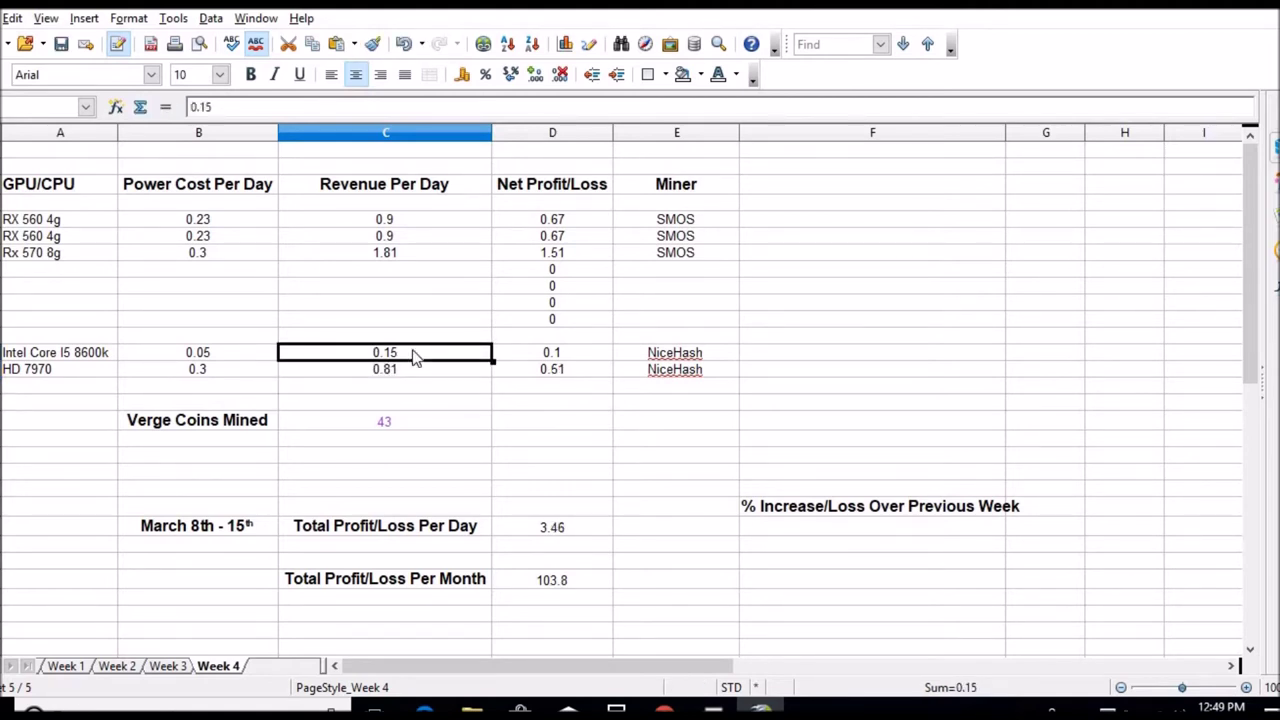
text(.20)
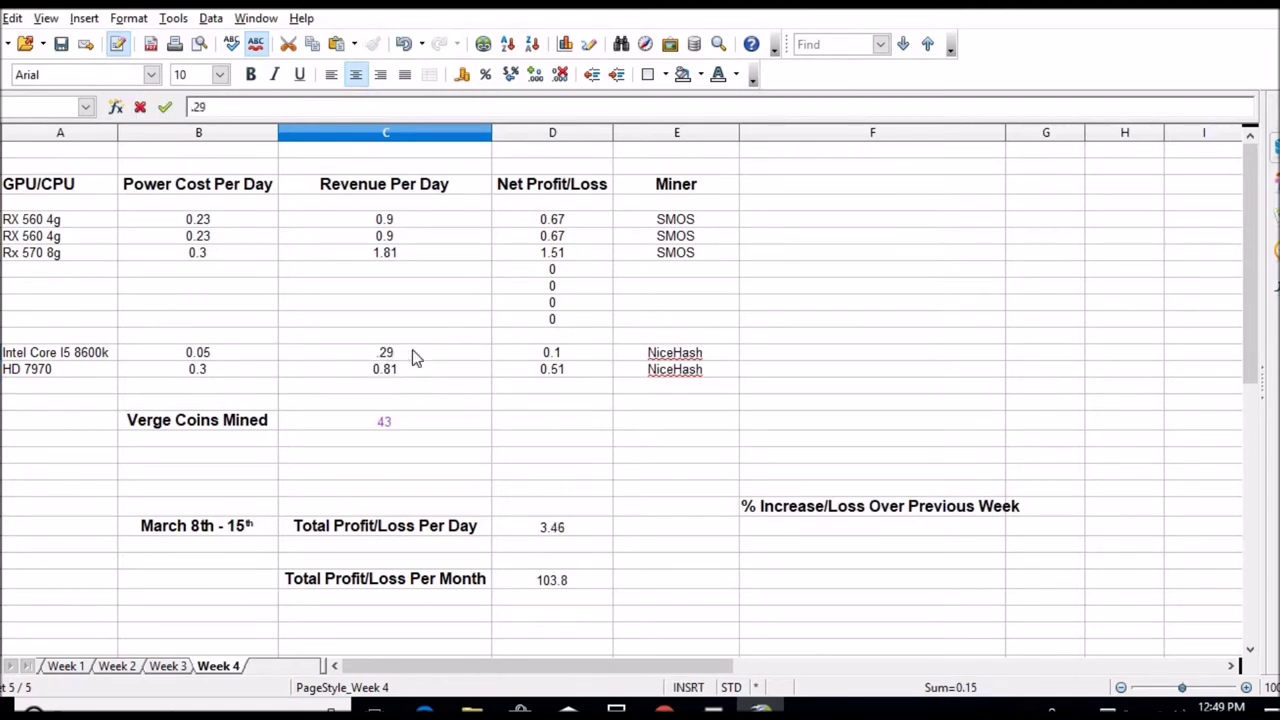
key(Return)
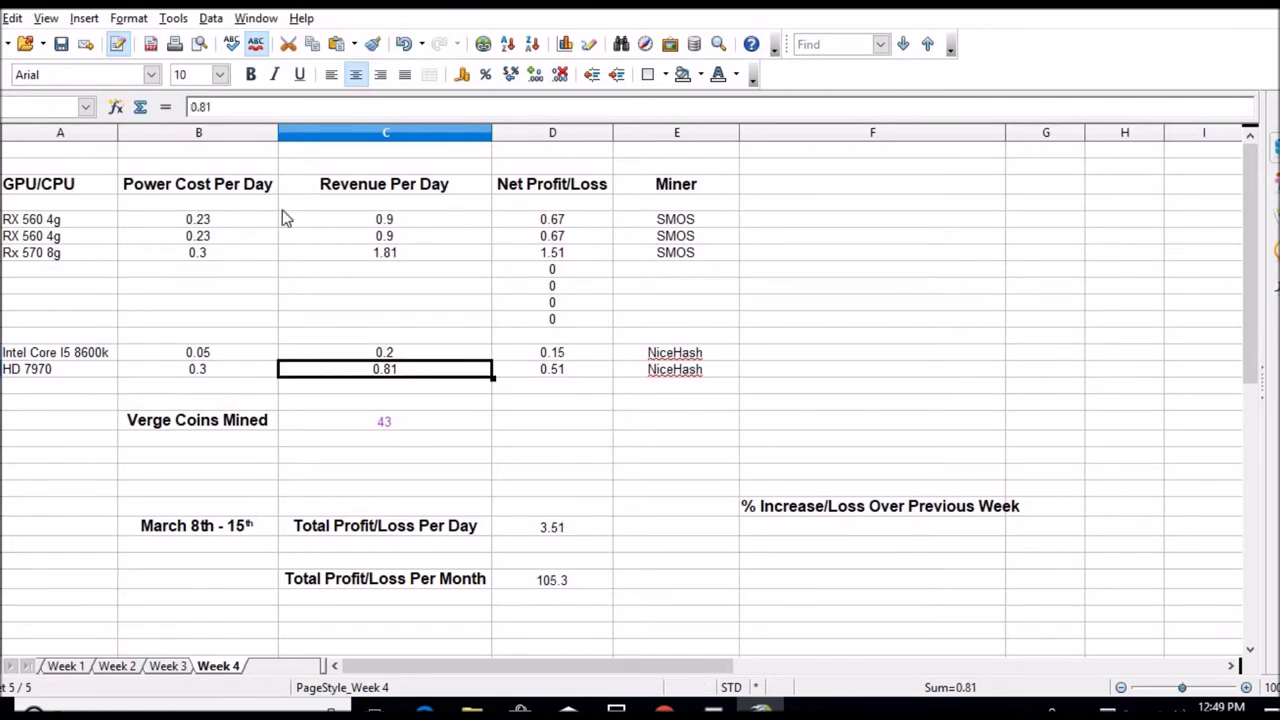
click(61, 44)
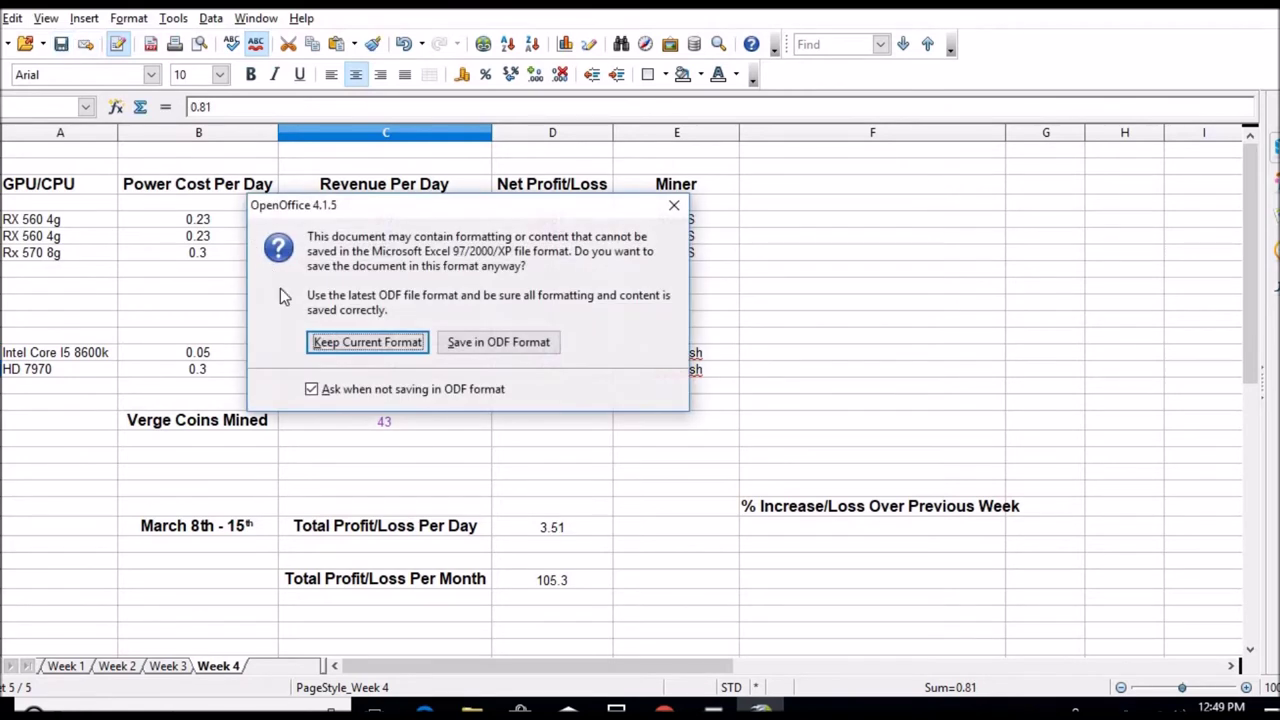
click(325, 345)
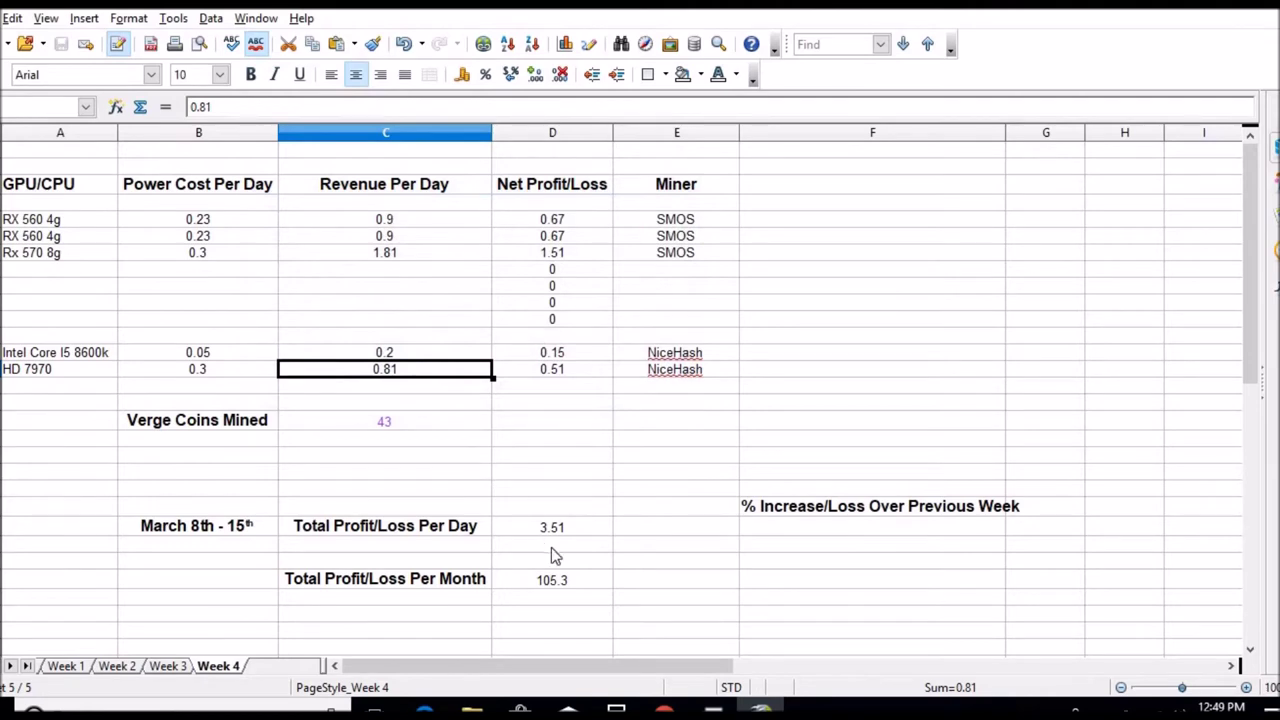
Stop NiceHash mining on the rig and minimize its window
click(712, 708)
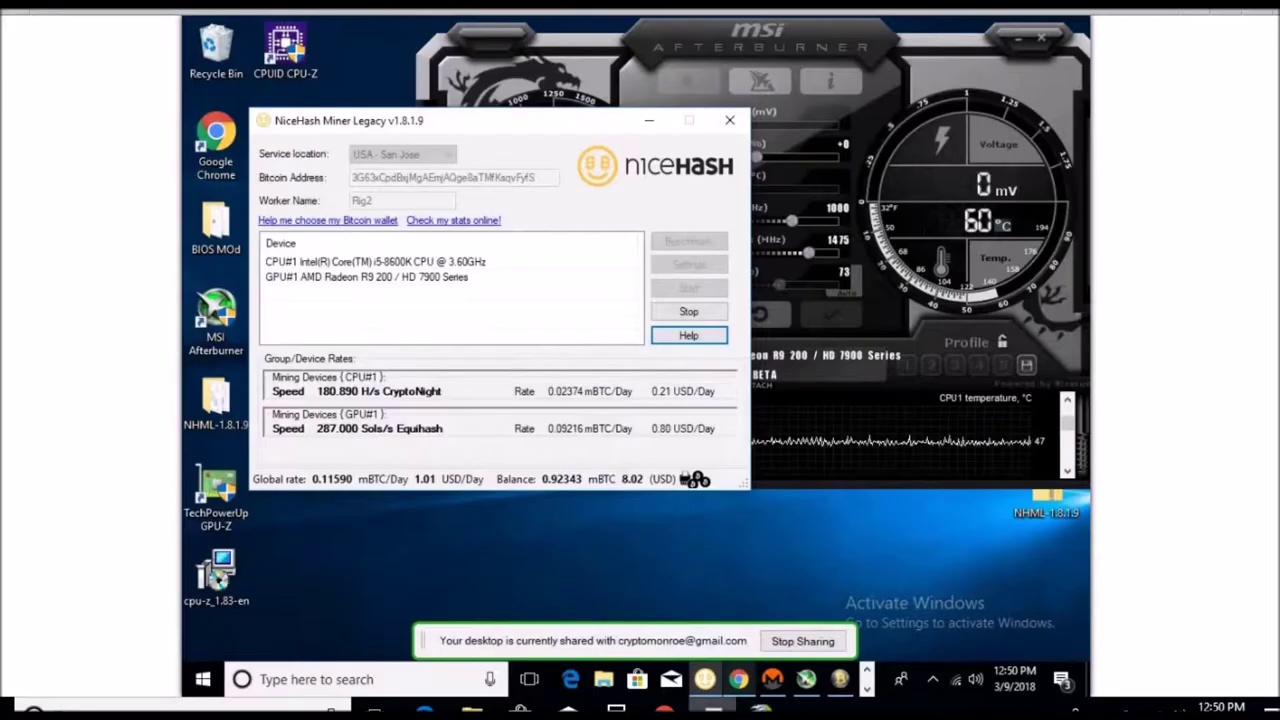
click(690, 312)
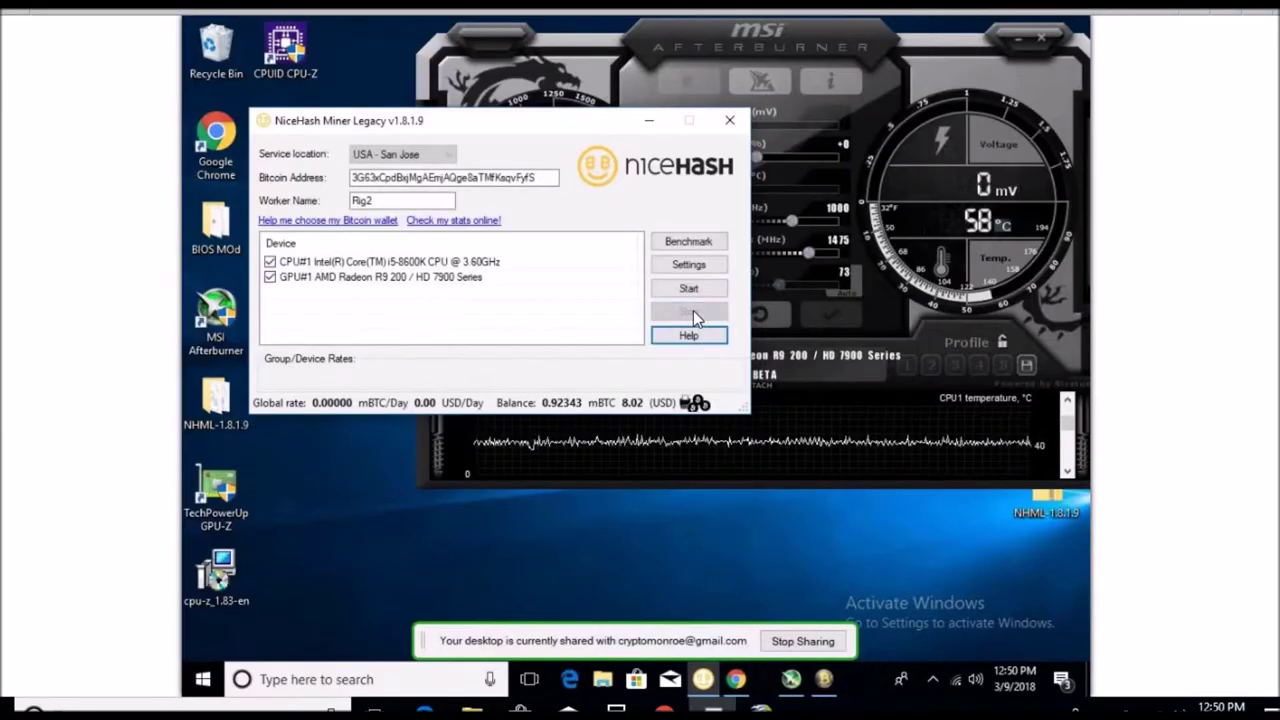
click(649, 120)
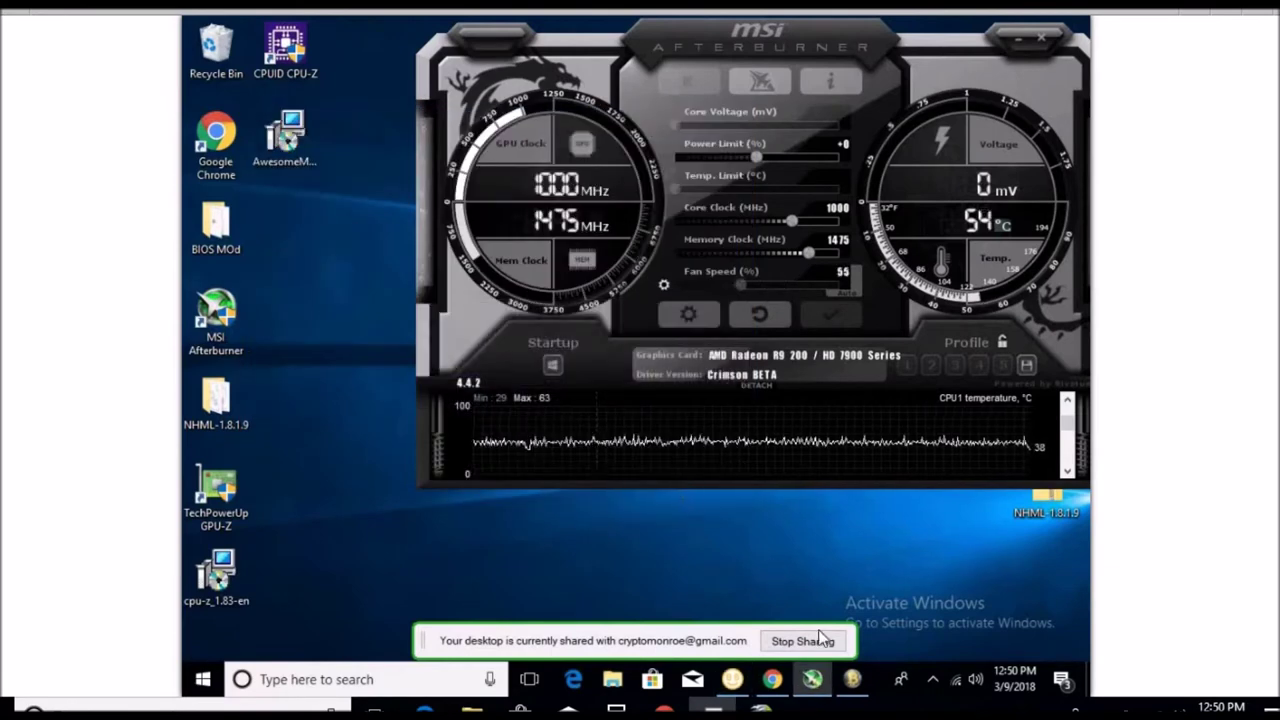
Start the Rig 2 and CPU miners in Awesome Miner, minimizing their console windows
click(853, 682)
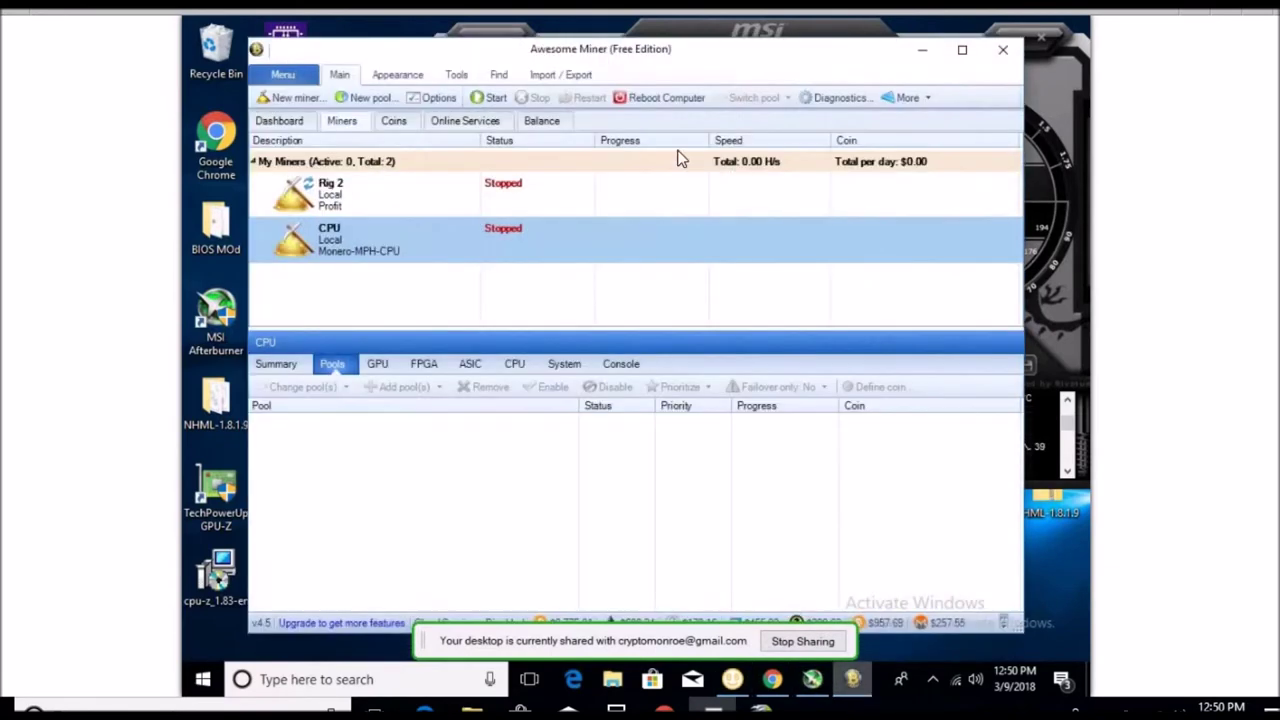
click(409, 196)
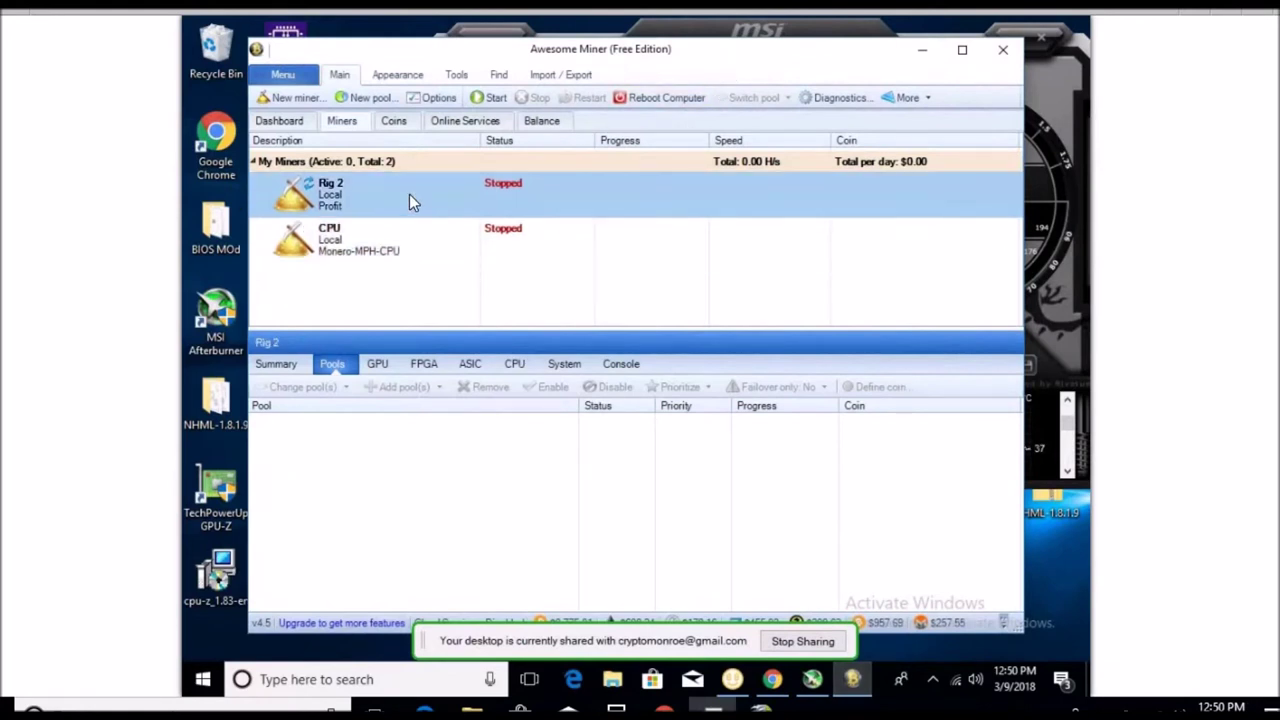
click(485, 98)
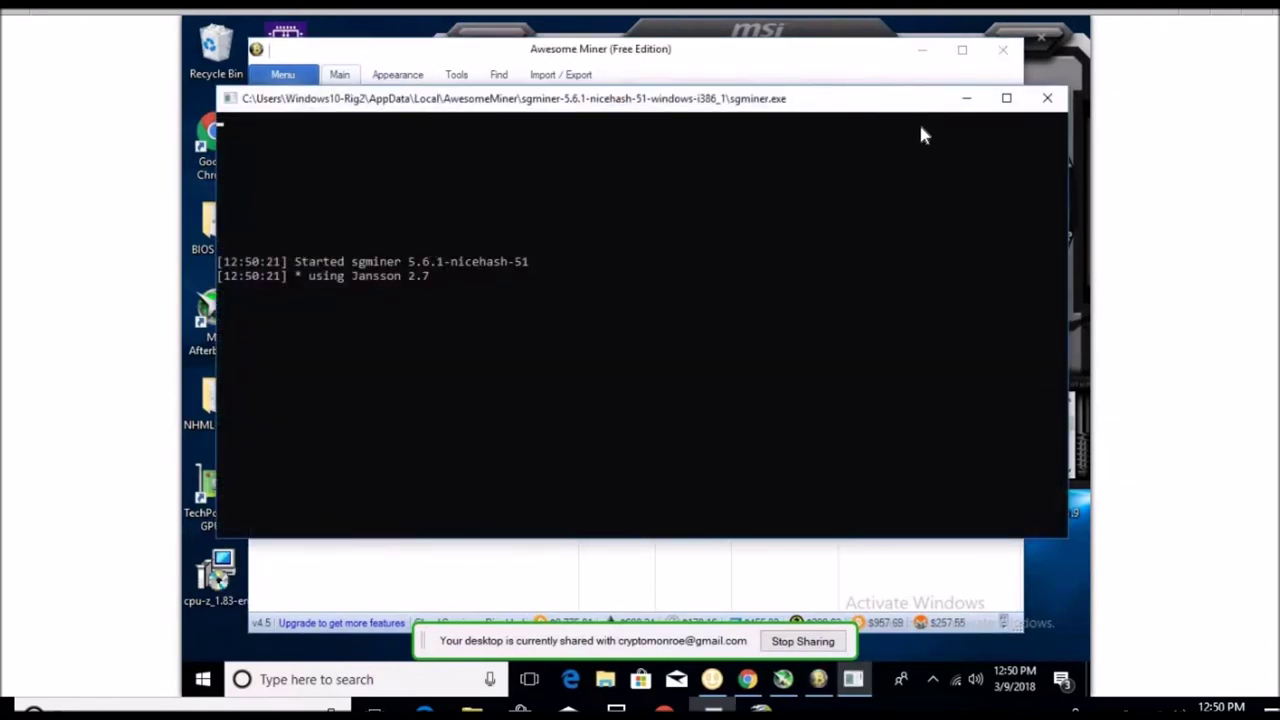
click(966, 98)
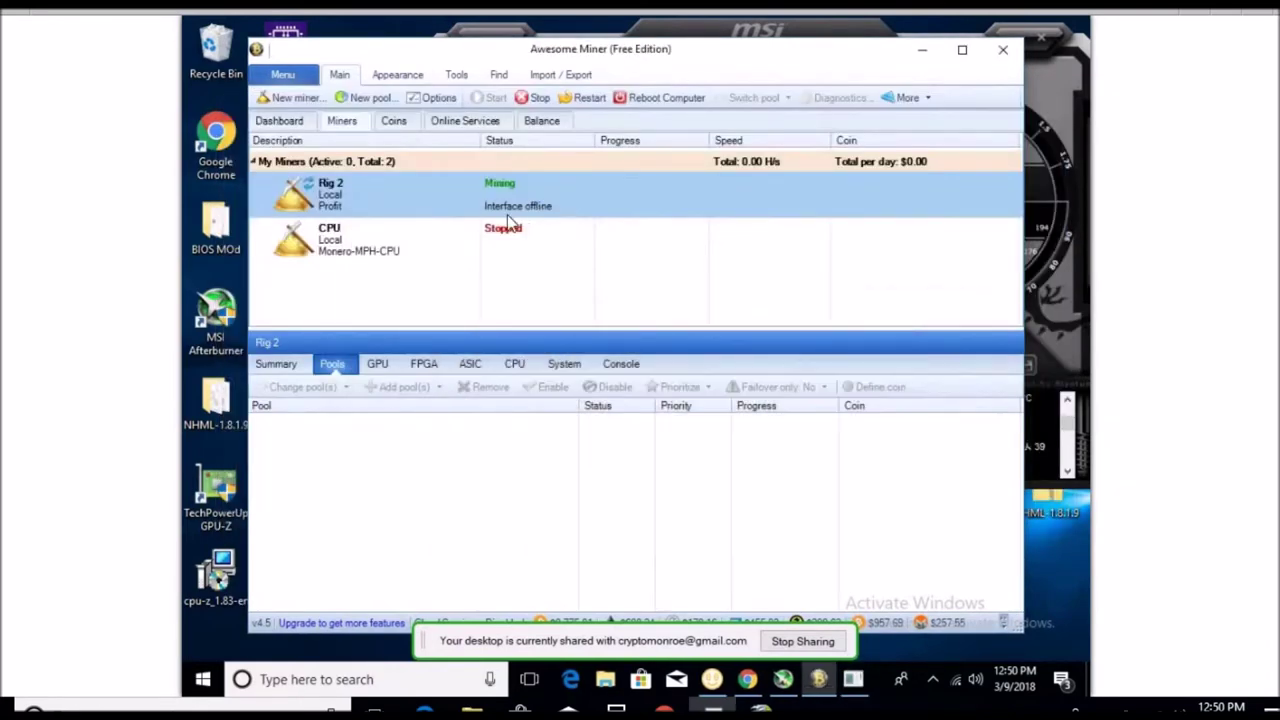
click(434, 245)
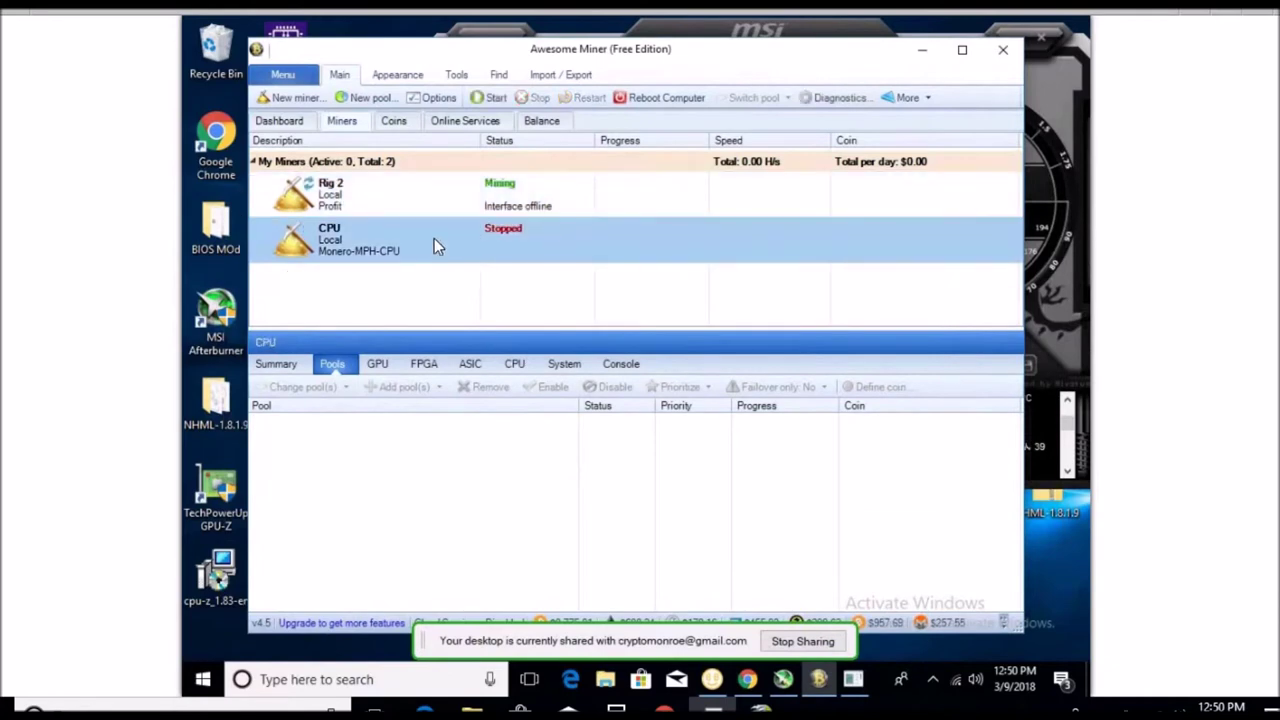
click(488, 98)
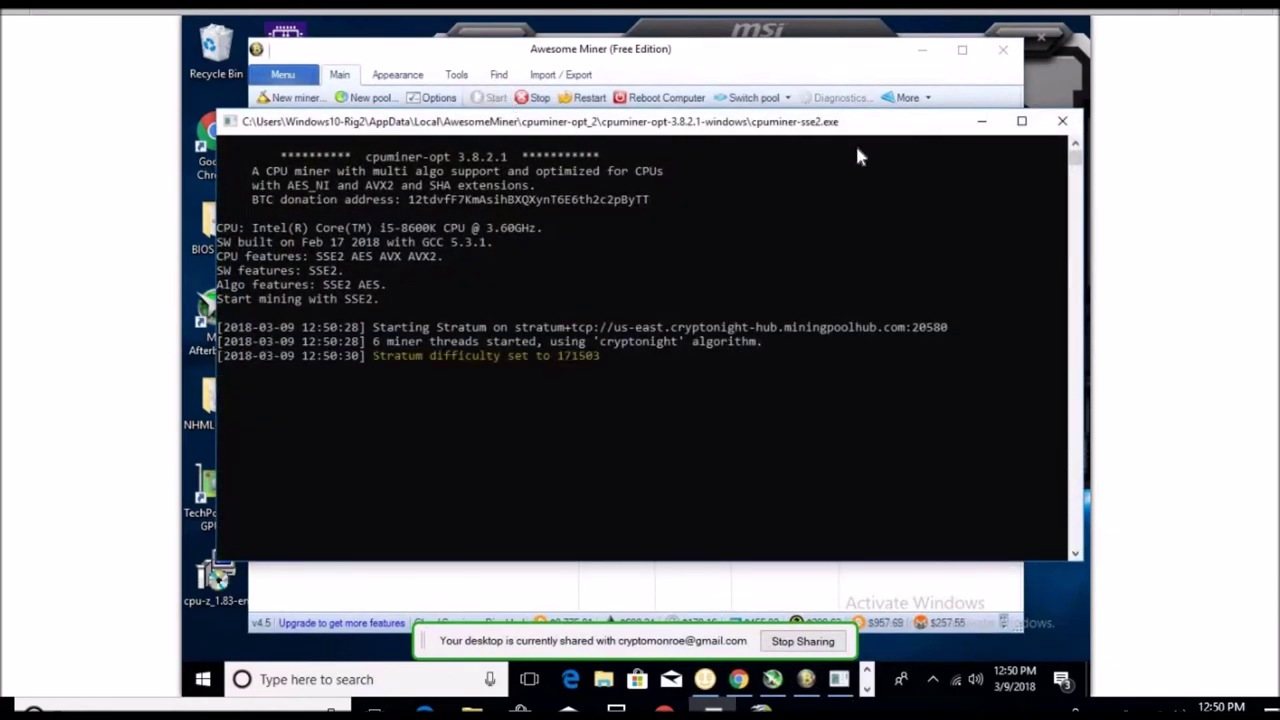
click(981, 121)
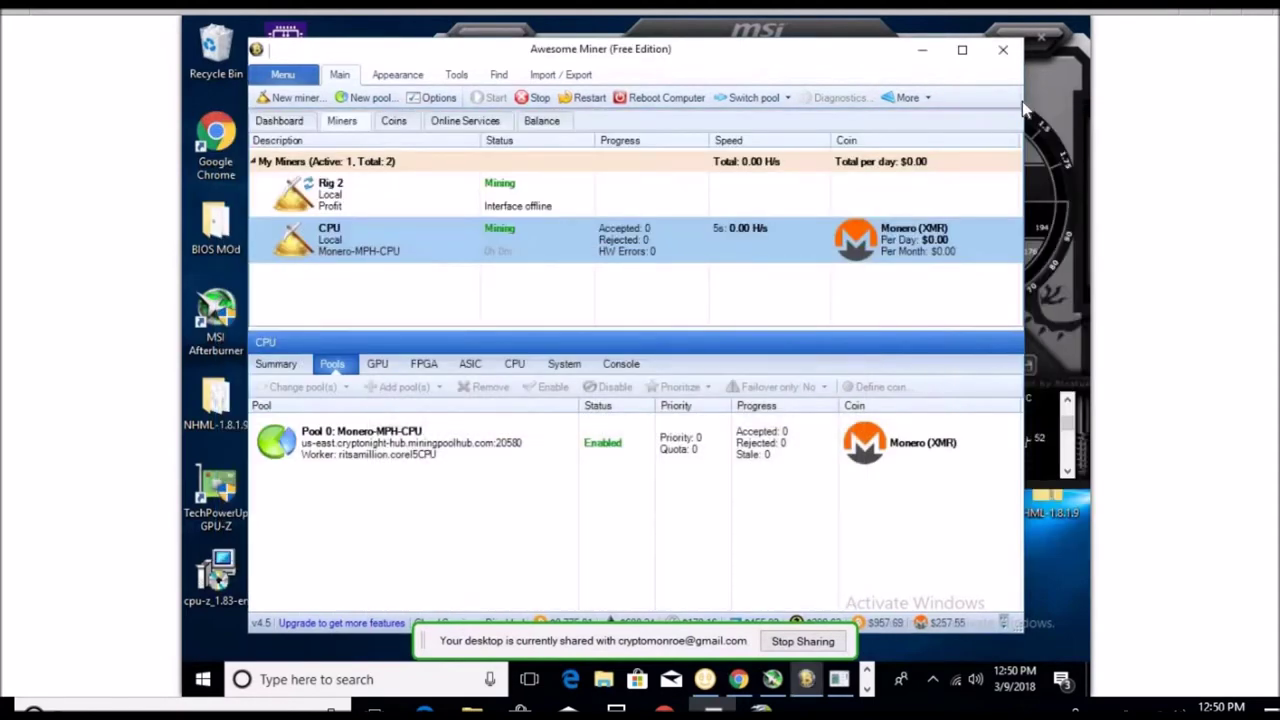
click(1051, 103)
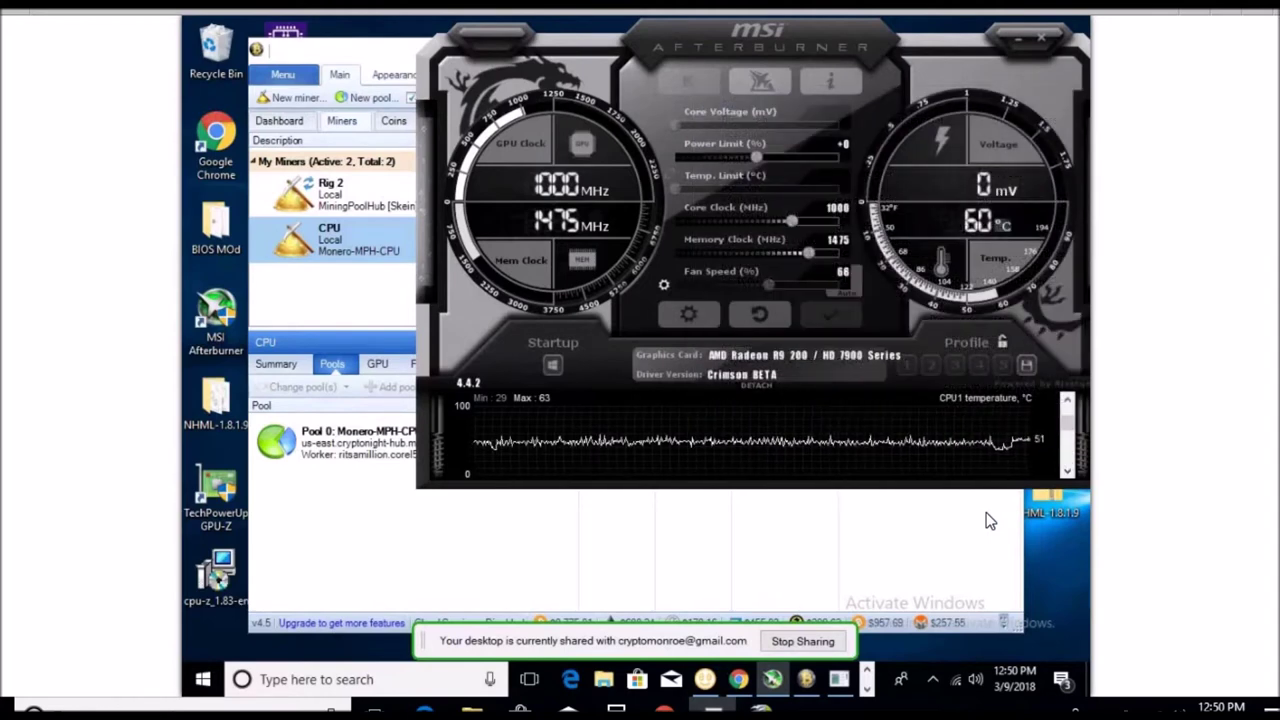
Step through the CPU2–CPU6 temperature graphs in Afterburner, then return to Awesome Miner
click(1067, 471)
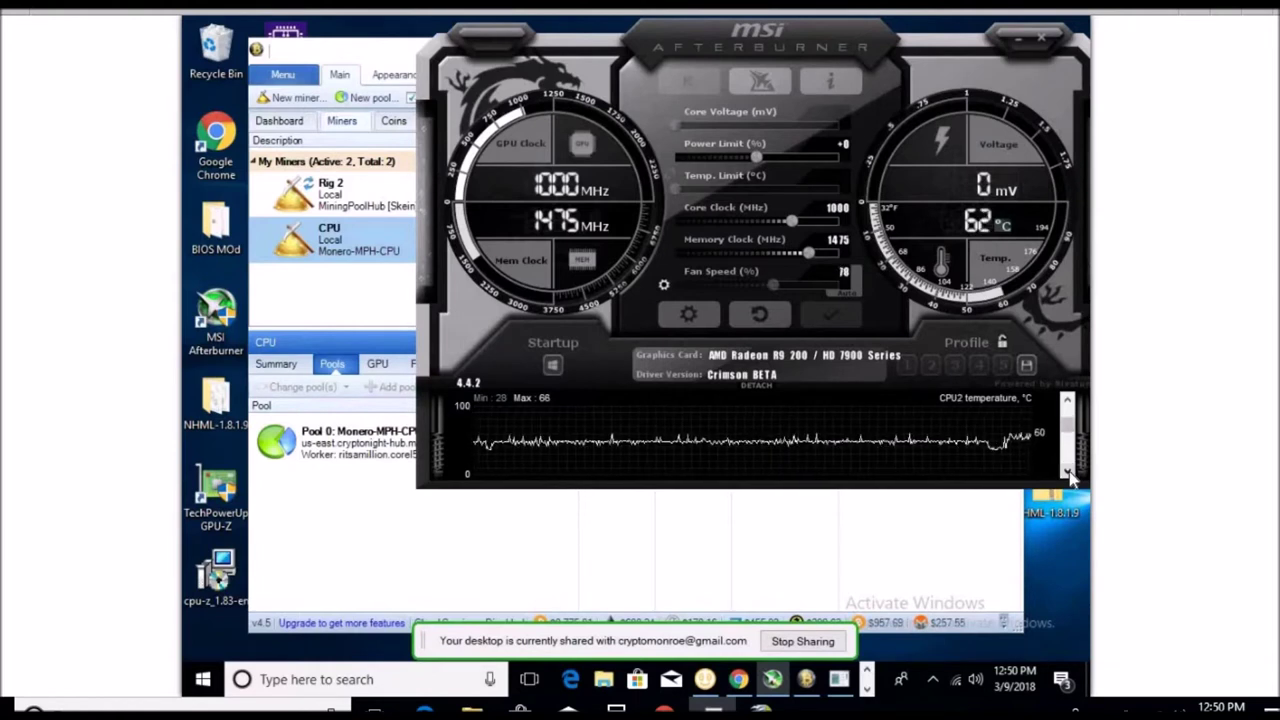
click(1068, 473)
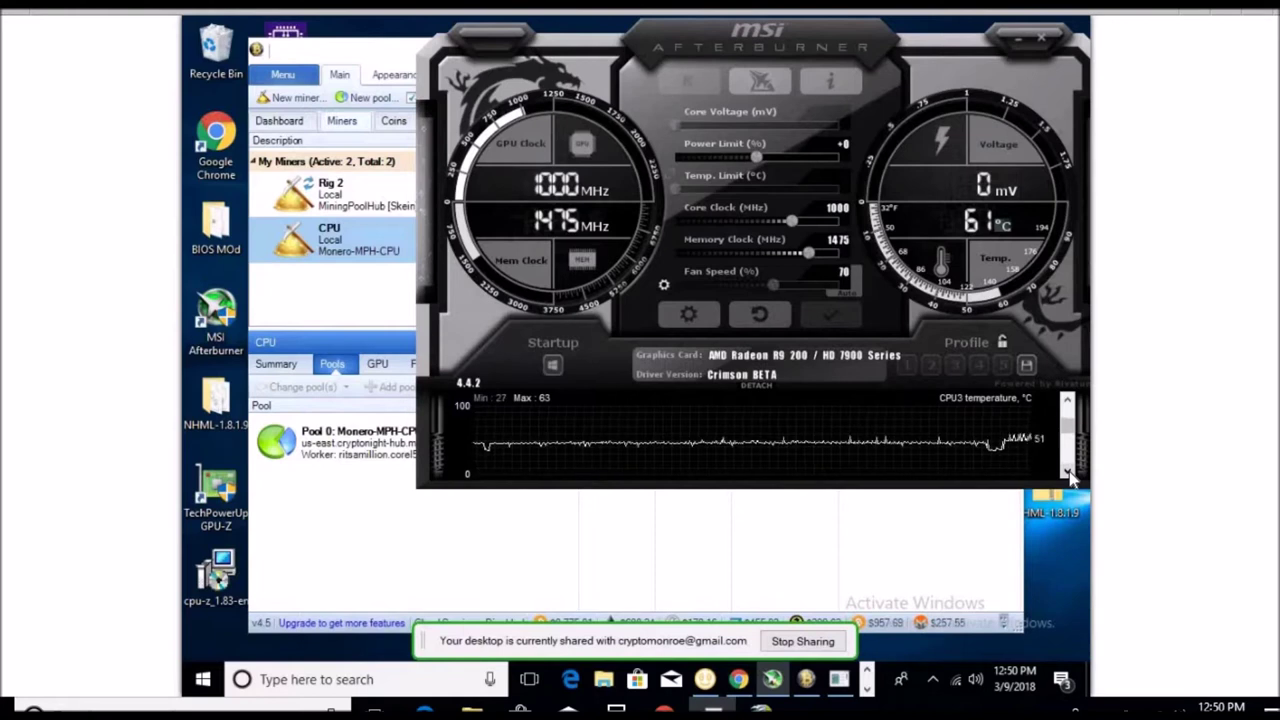
click(1068, 473)
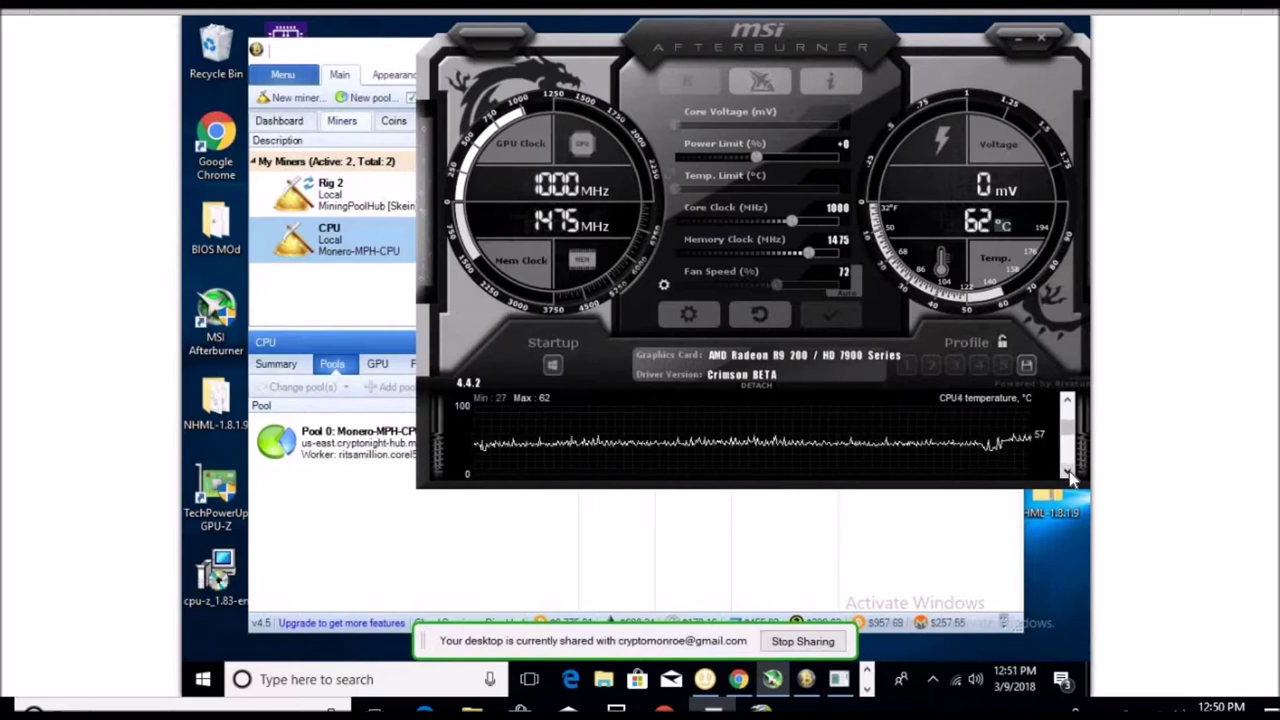
click(1068, 473)
click(1068, 473)
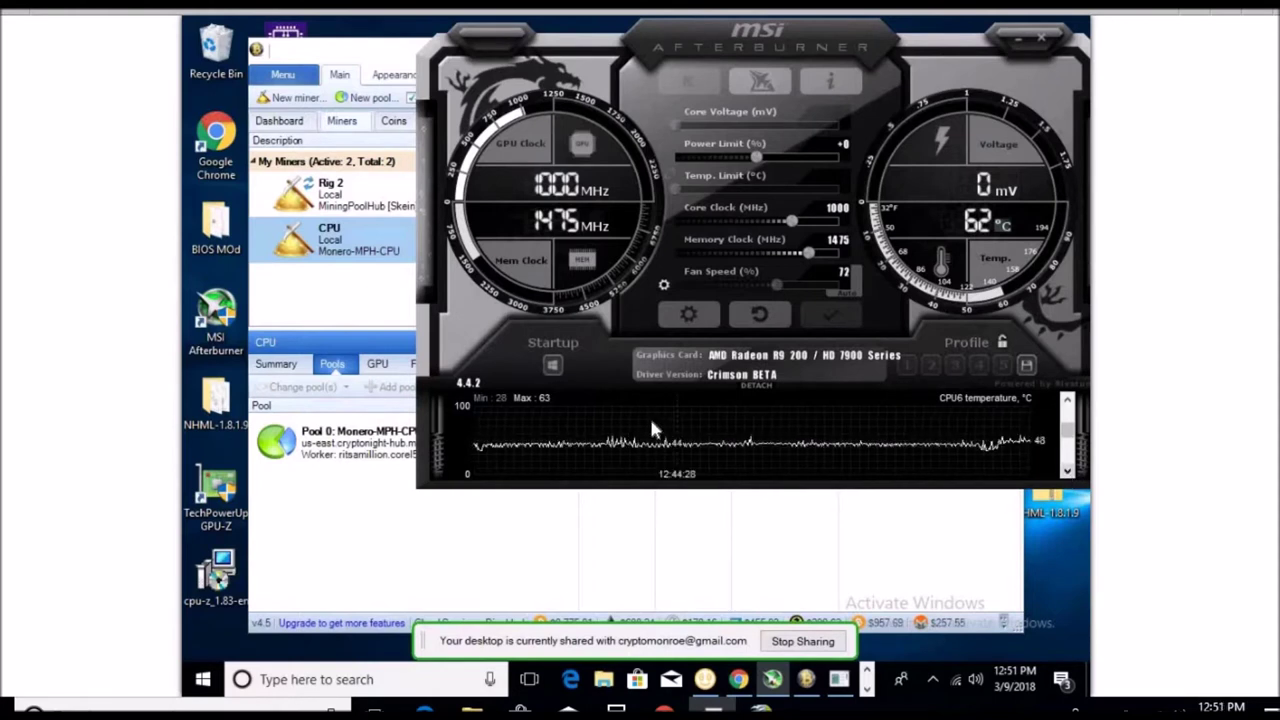
click(340, 318)
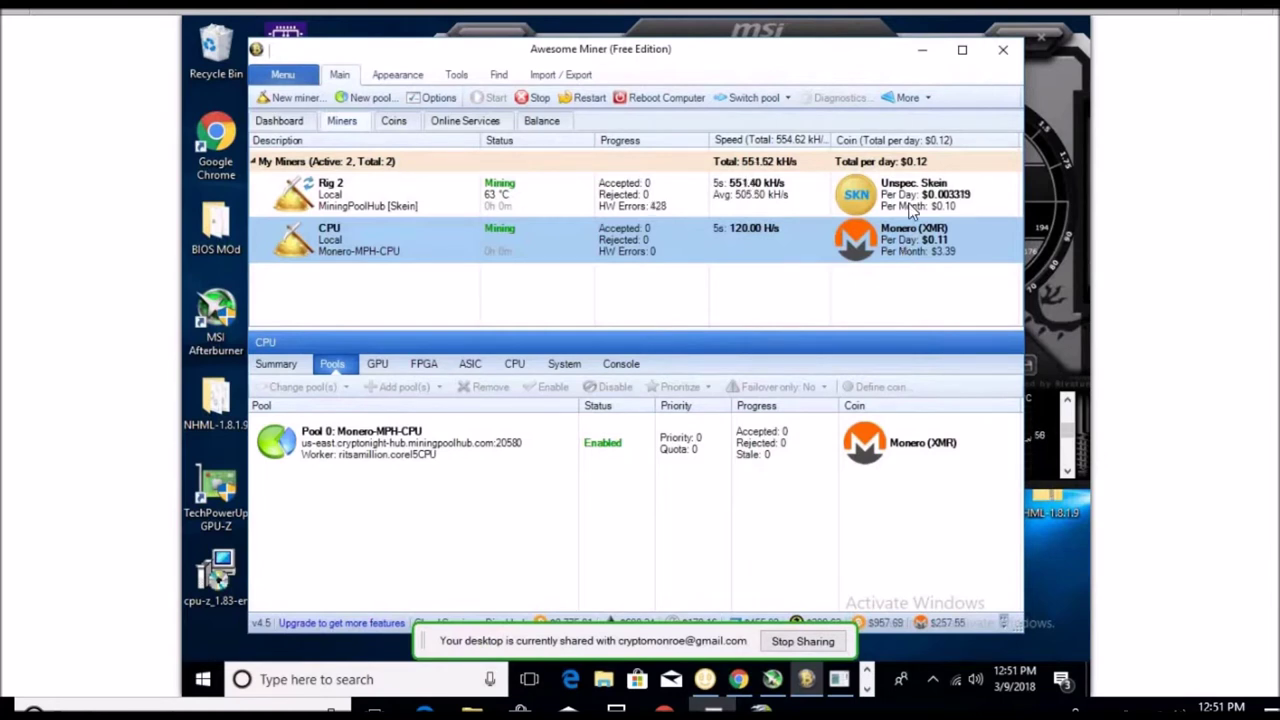
Show Rig 2's MiningPoolHub pools, briefly checking the dashboard before returning to the miners list
click(911, 200)
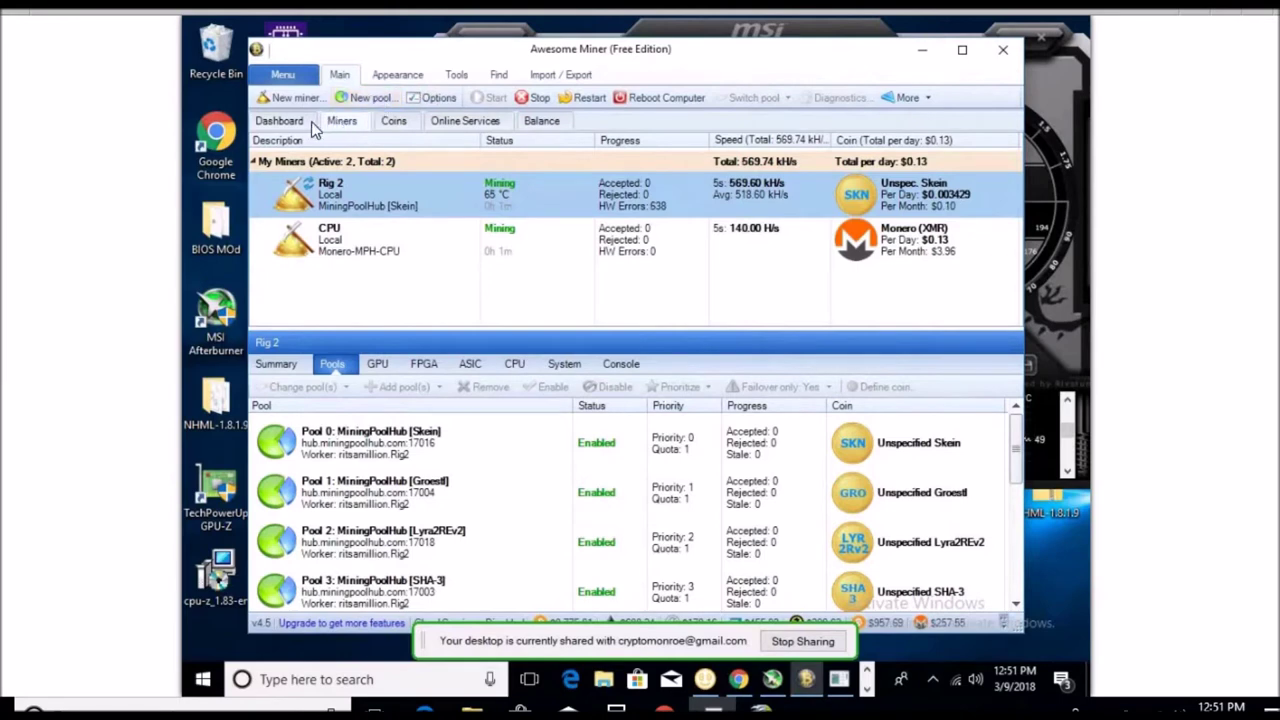
click(285, 121)
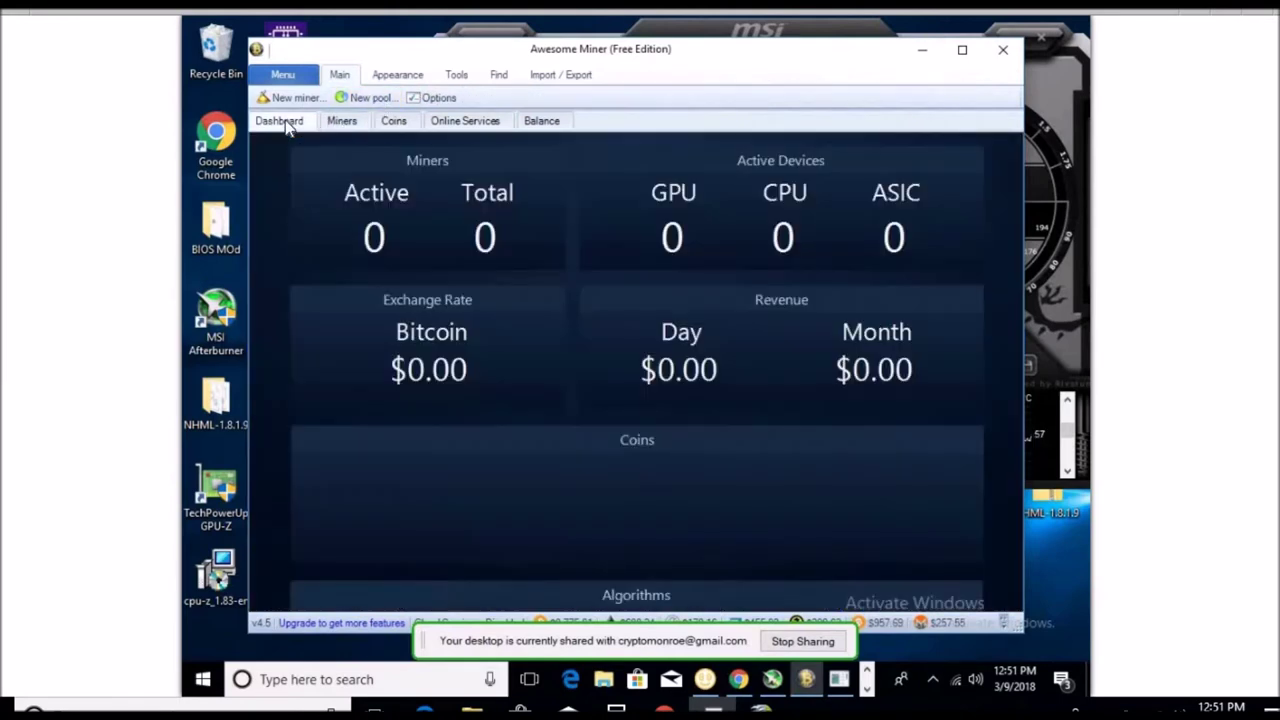
click(342, 121)
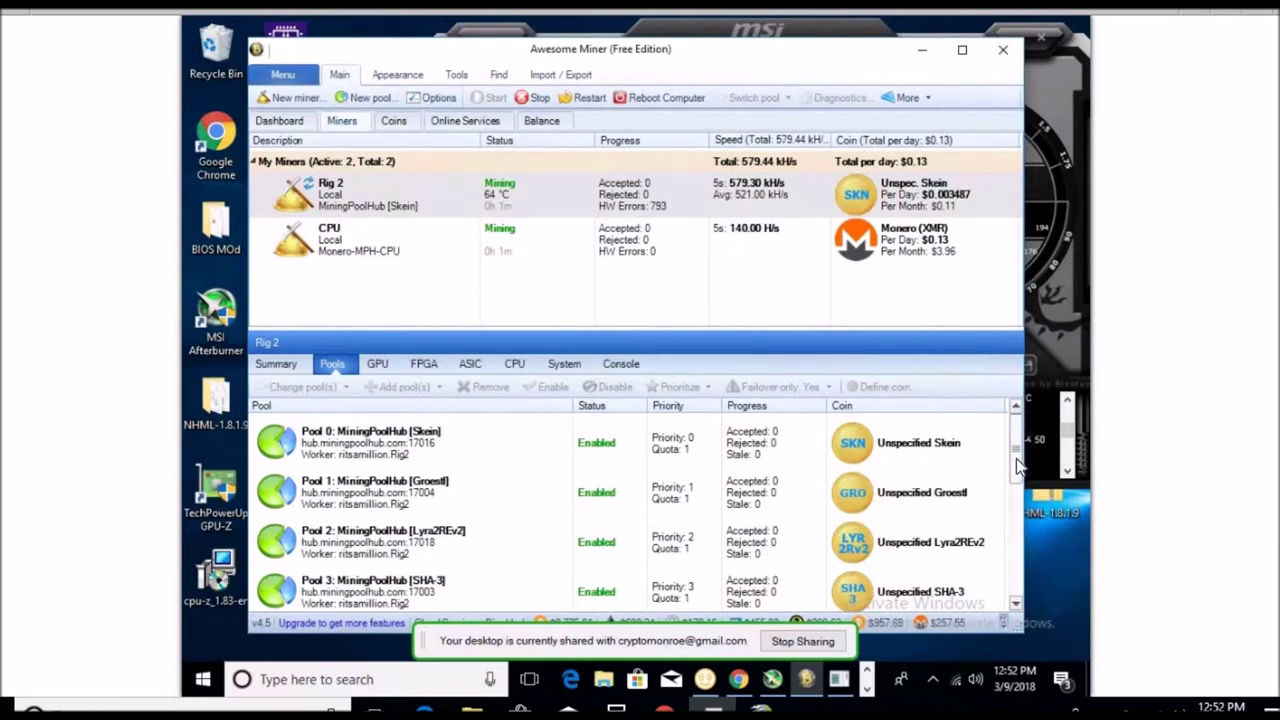
mouse_move(1016, 508)
mouse_down()
mouse_move(1018, 565)
mouse_move(1018, 436)
mouse_up()
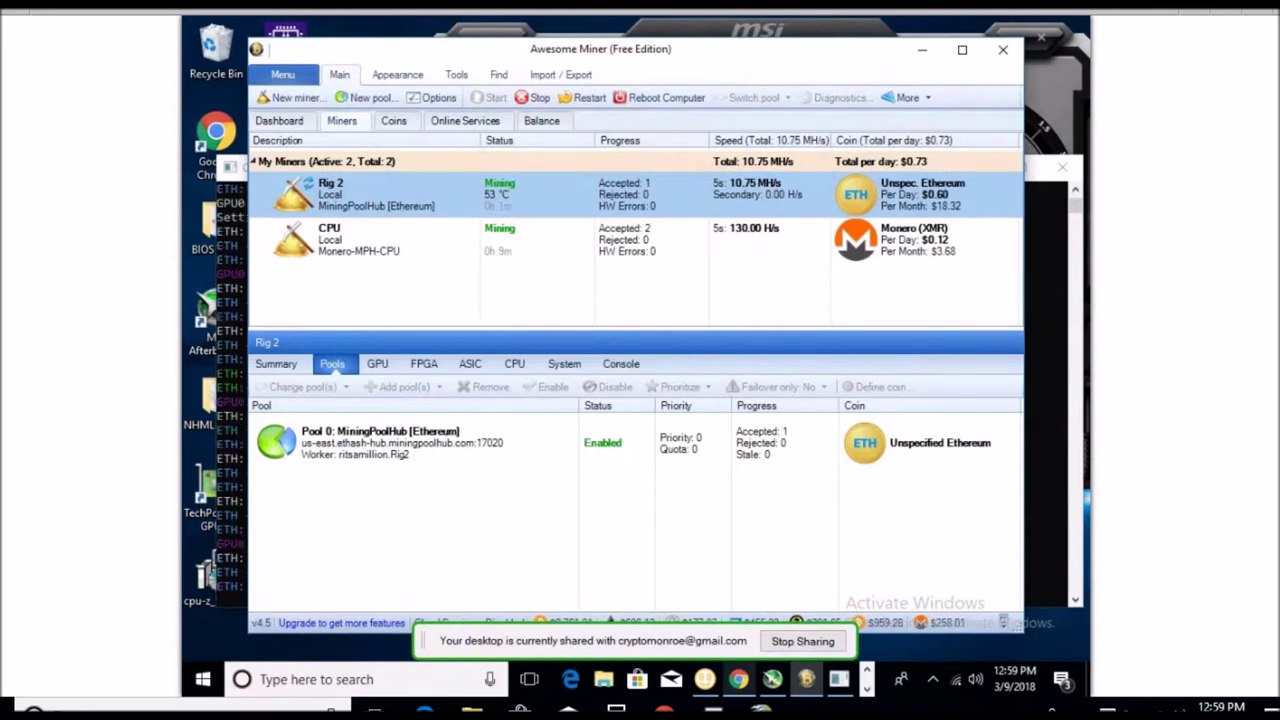
Glance at the Tools ribbon, then go back to the Main ribbon
click(458, 74)
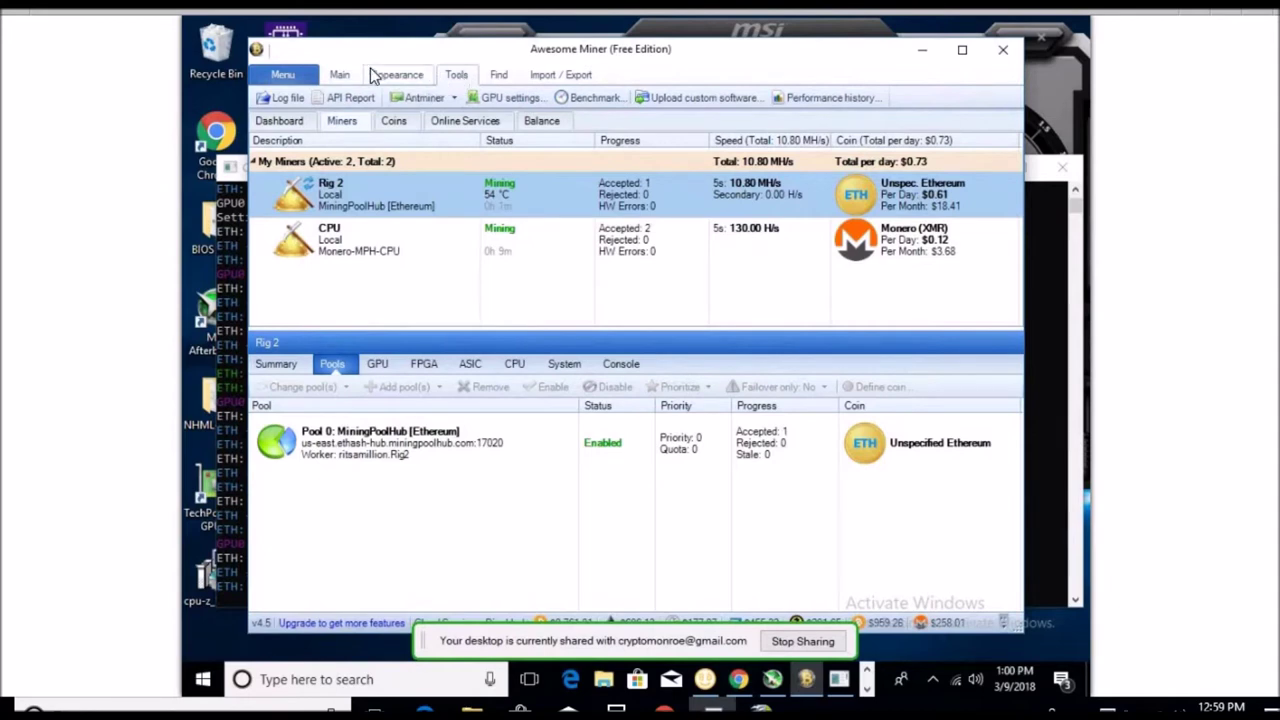
click(340, 78)
Tick Equihash in the Algorithms options, review Ethereum's properties, and save the settings
click(447, 103)
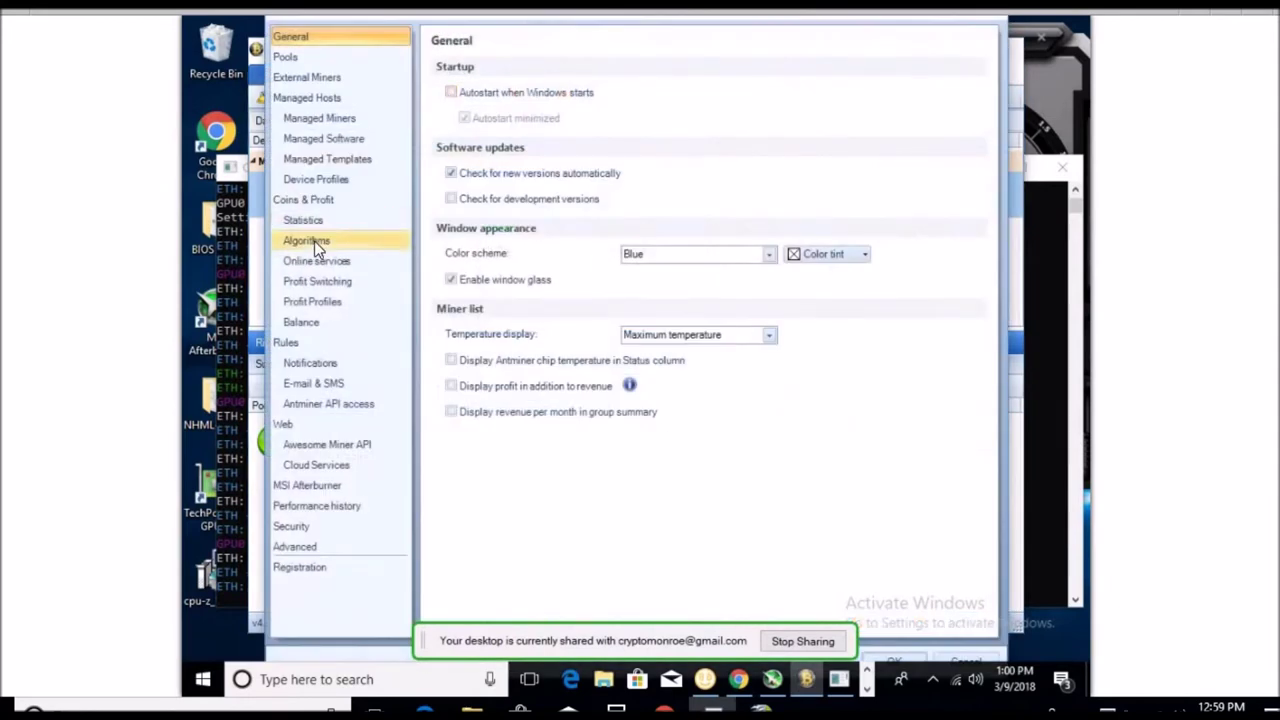
click(312, 241)
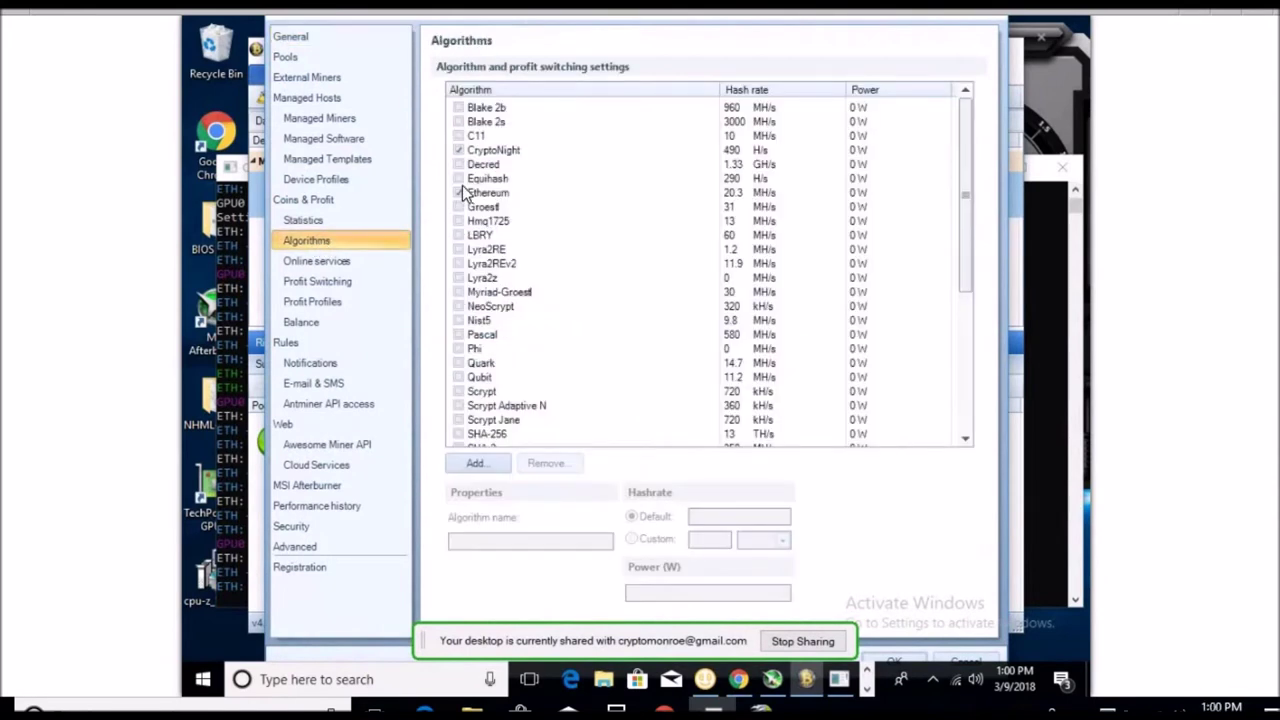
click(459, 178)
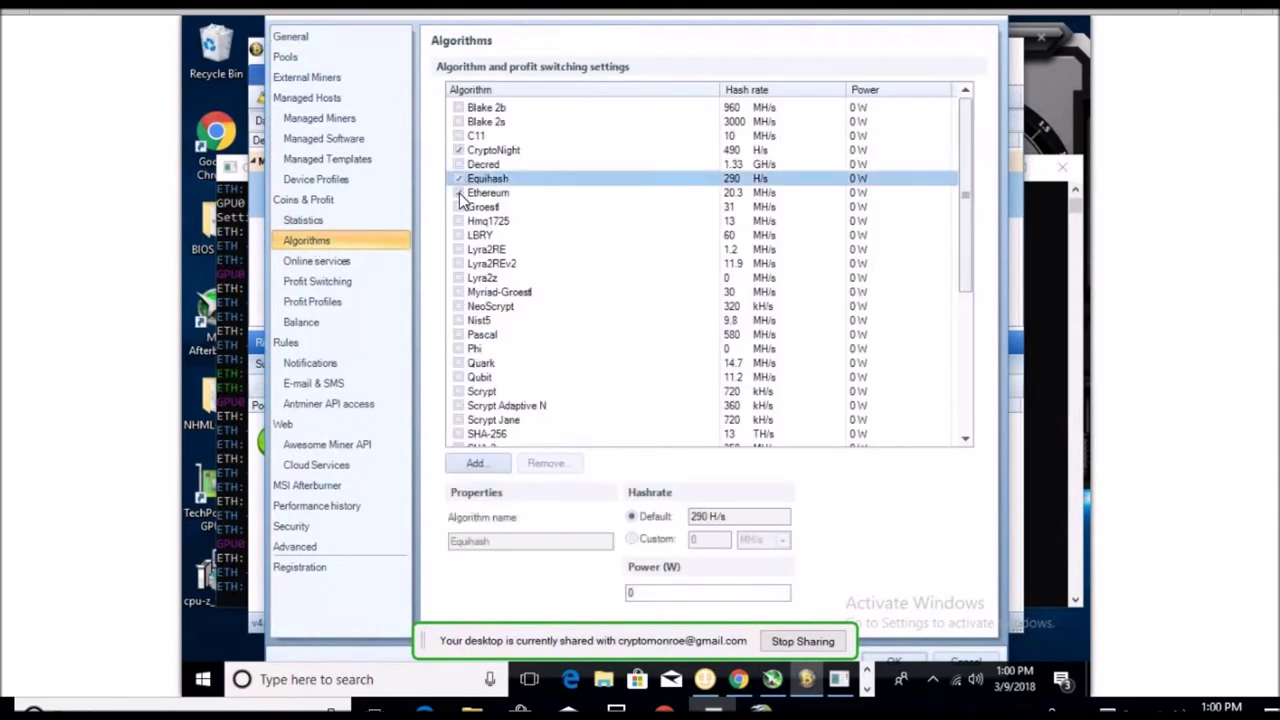
click(460, 194)
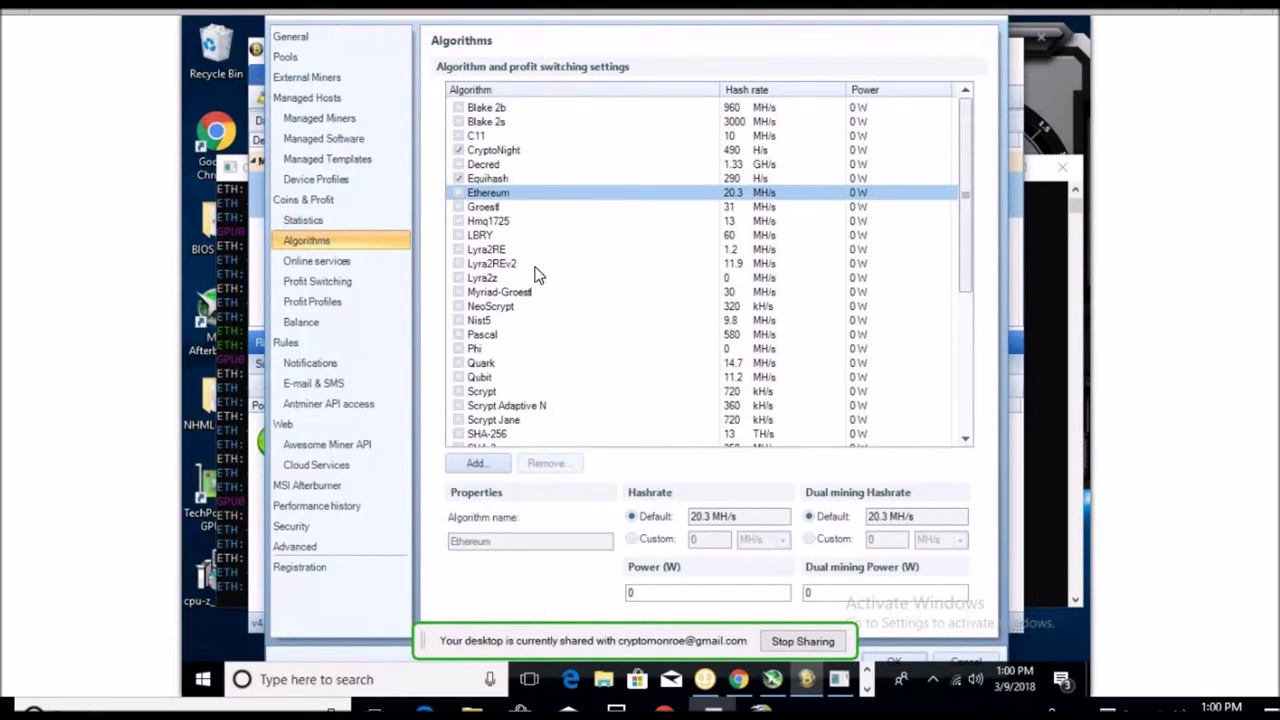
click(886, 662)
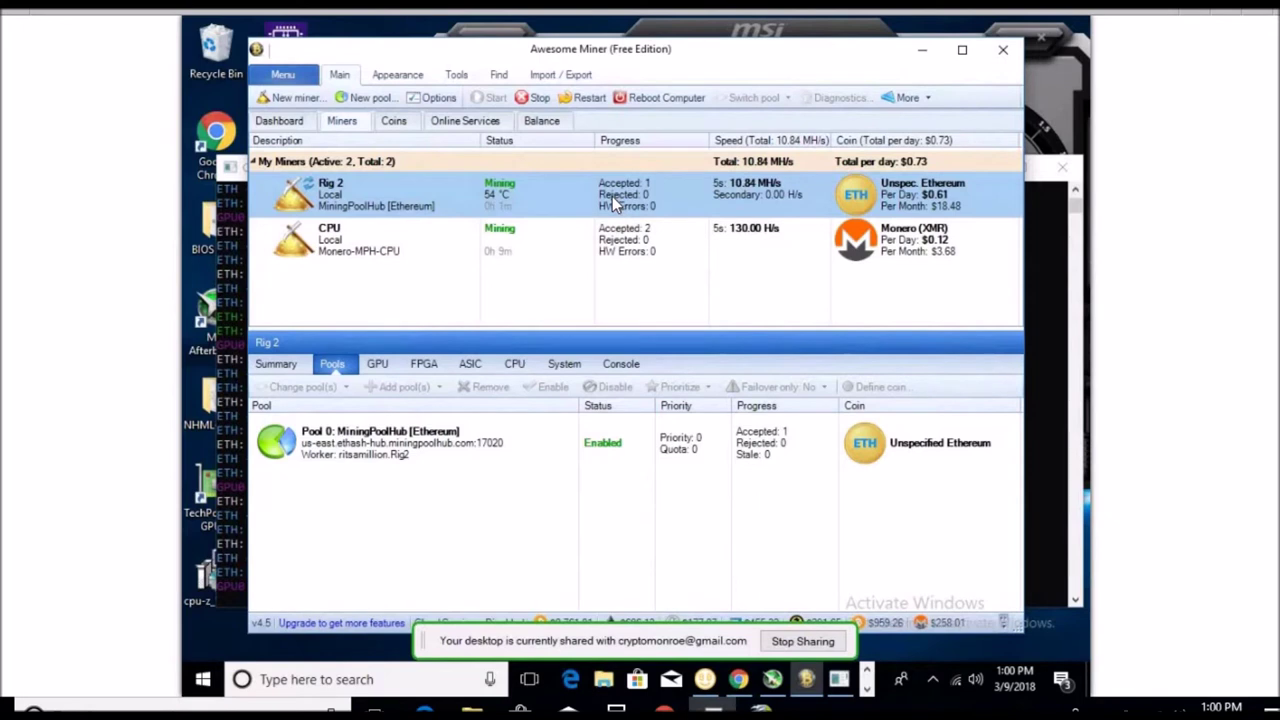
Restart Rig 2 so it launches Claymore's ZCash miner on MiningPoolHub's Equihash pool
click(586, 102)
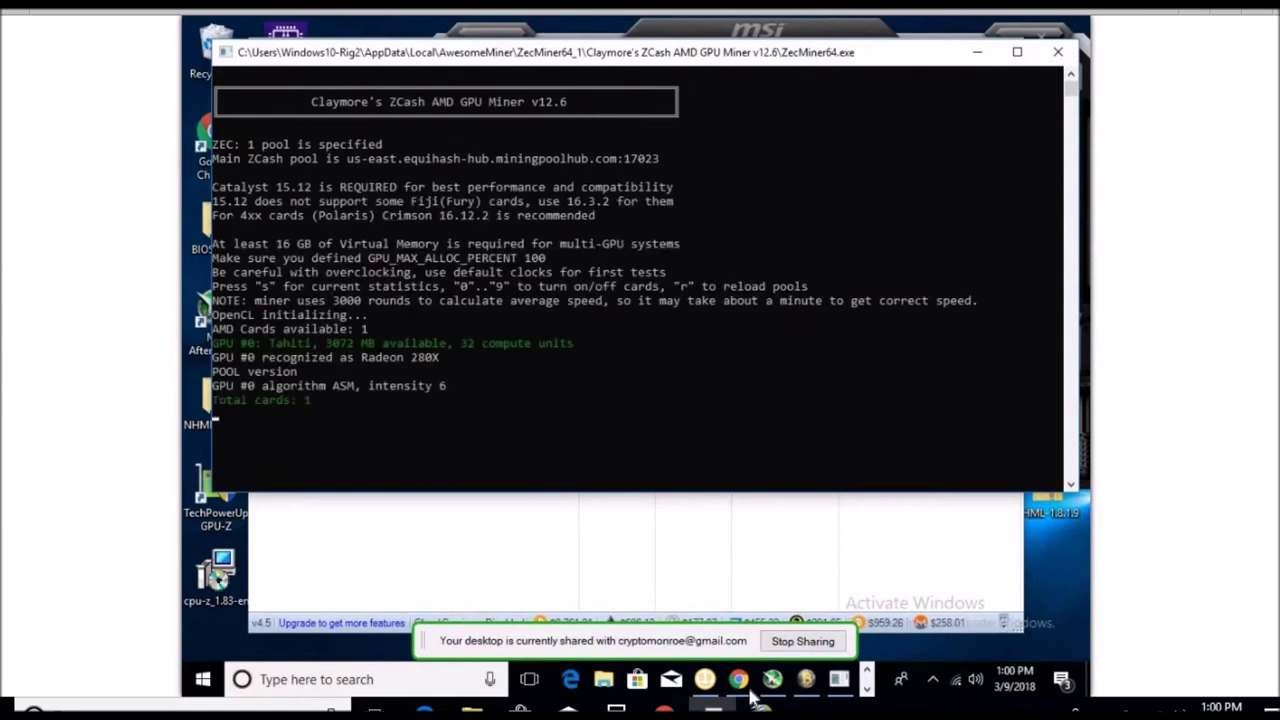
mouse_move(839, 679)
click(680, 600)
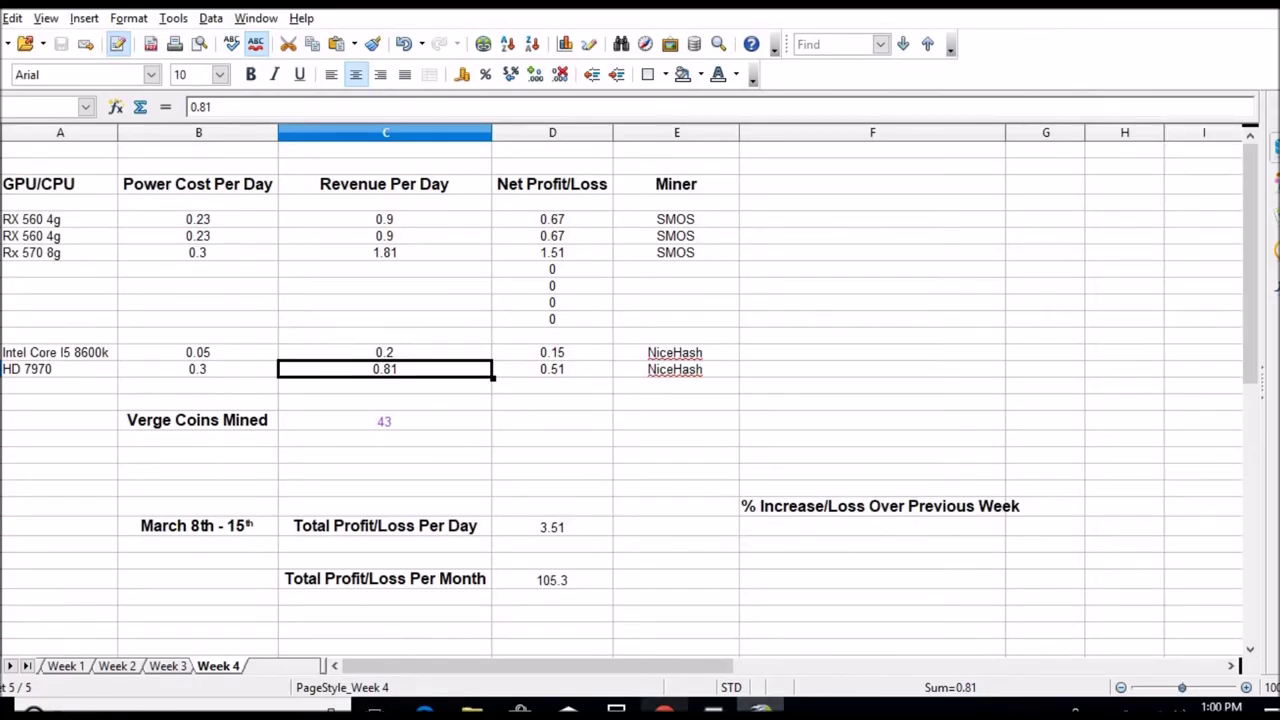
mouse_move(712, 709)
click(694, 630)
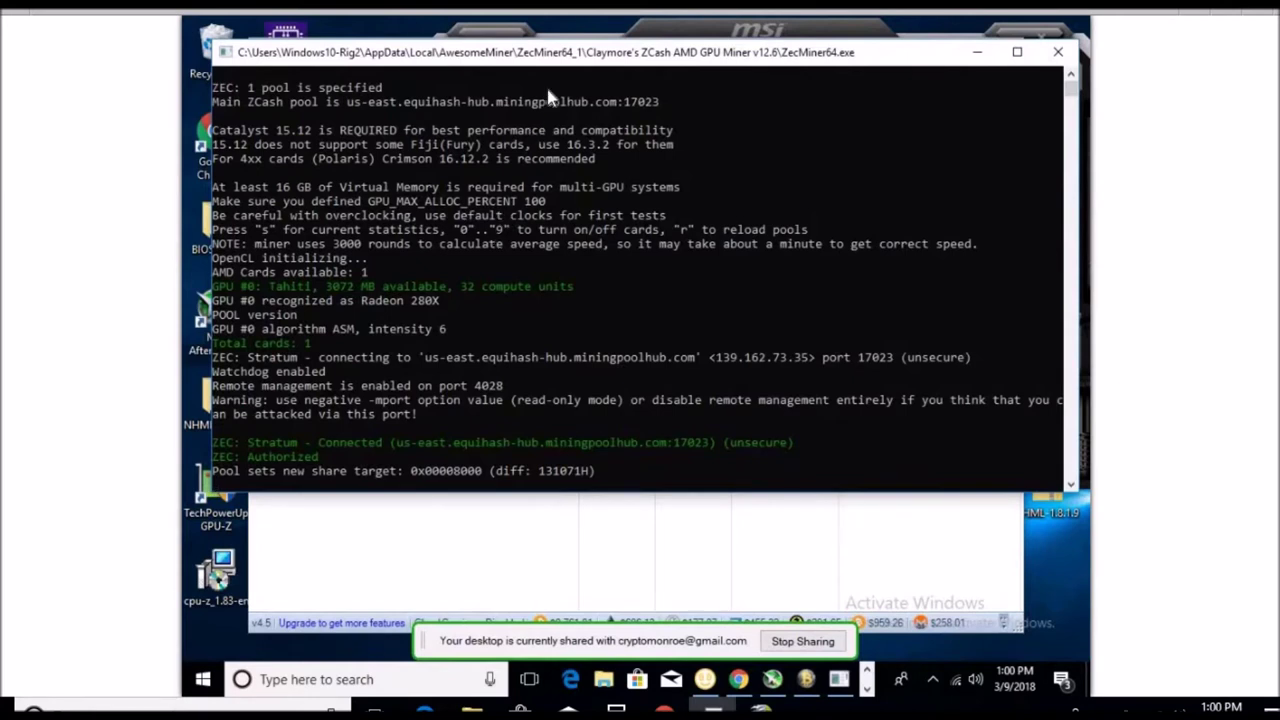
Check Rig 2's Equihash earnings of about $0.89 a day, then switch to MSI Afterburner
click(308, 586)
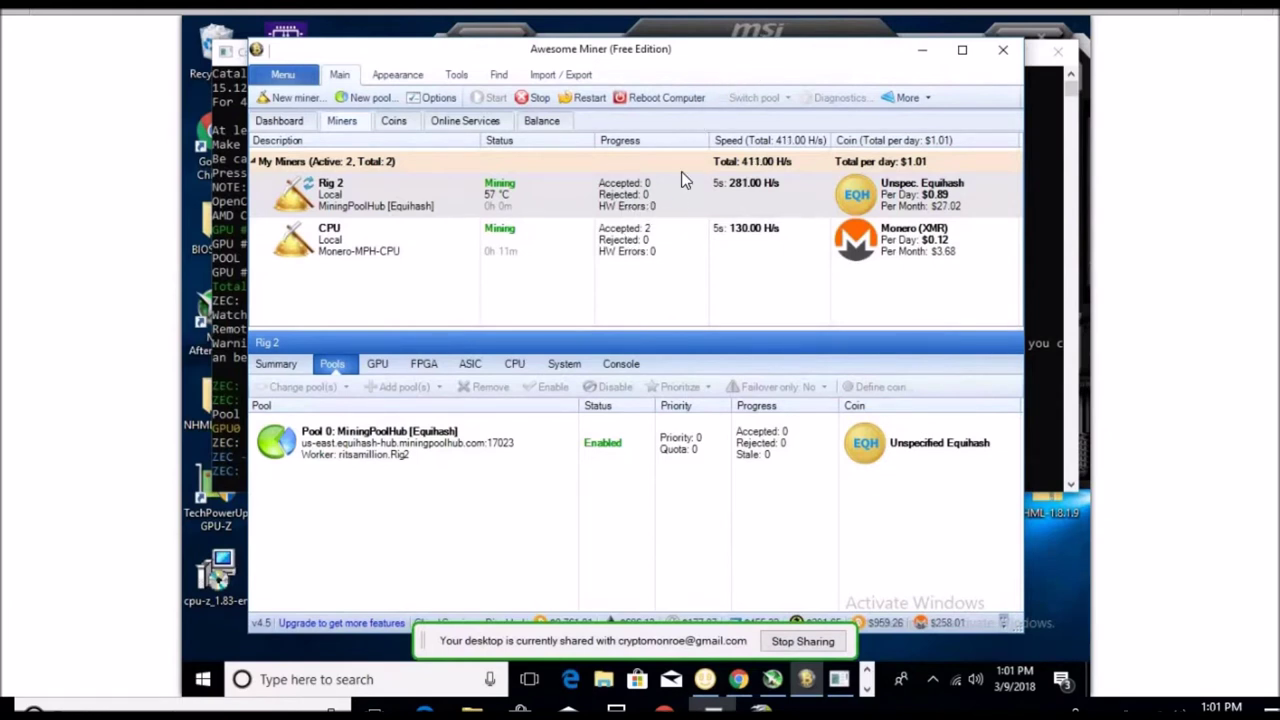
click(789, 35)
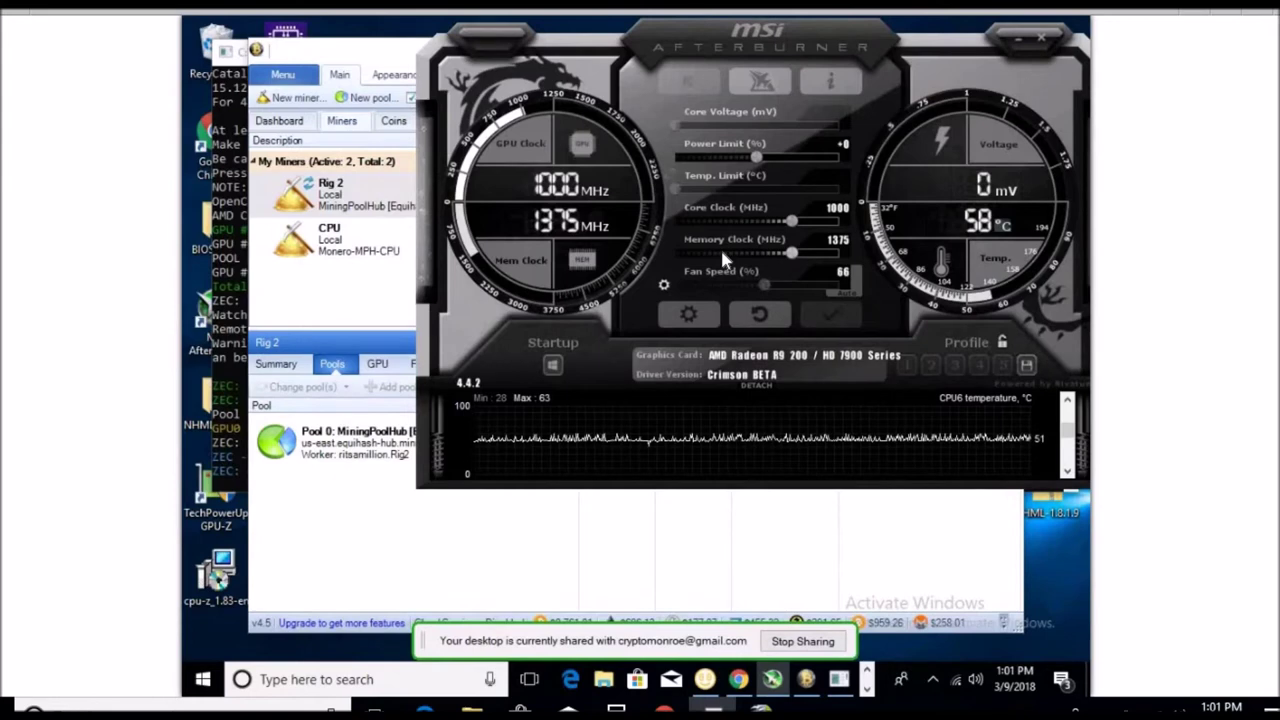
mouse_move(765, 253)
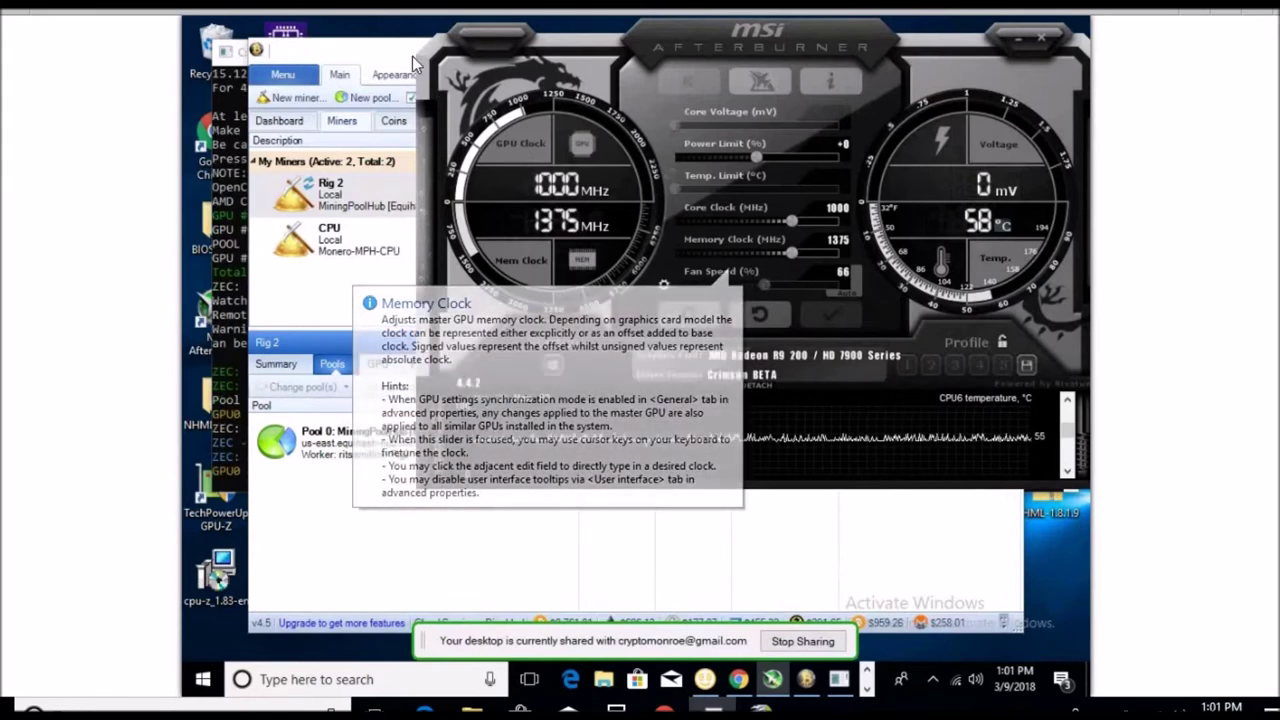
Note the 1000 MHz core and 1375 MHz memory clocks, then return to Awesome Miner
click(408, 52)
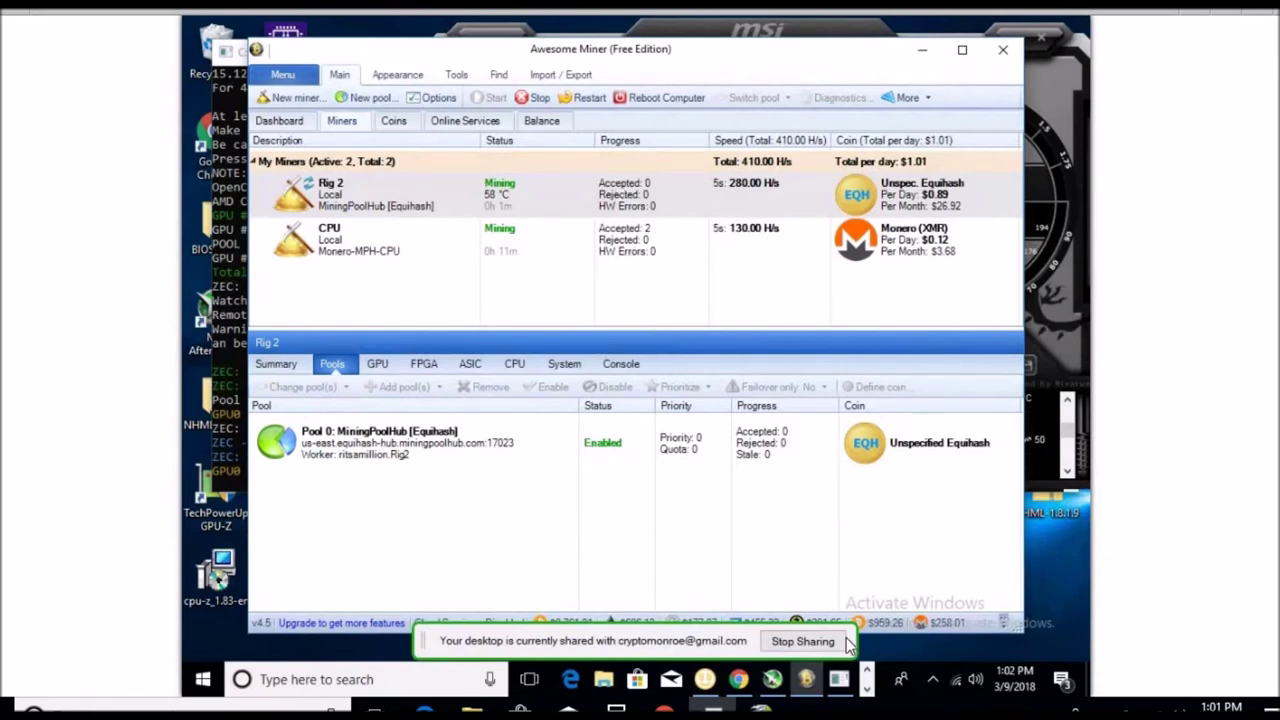
Check the cpuminer console, then stop Rig 2 and the CPU miner so the daily total is $0.00
click(840, 681)
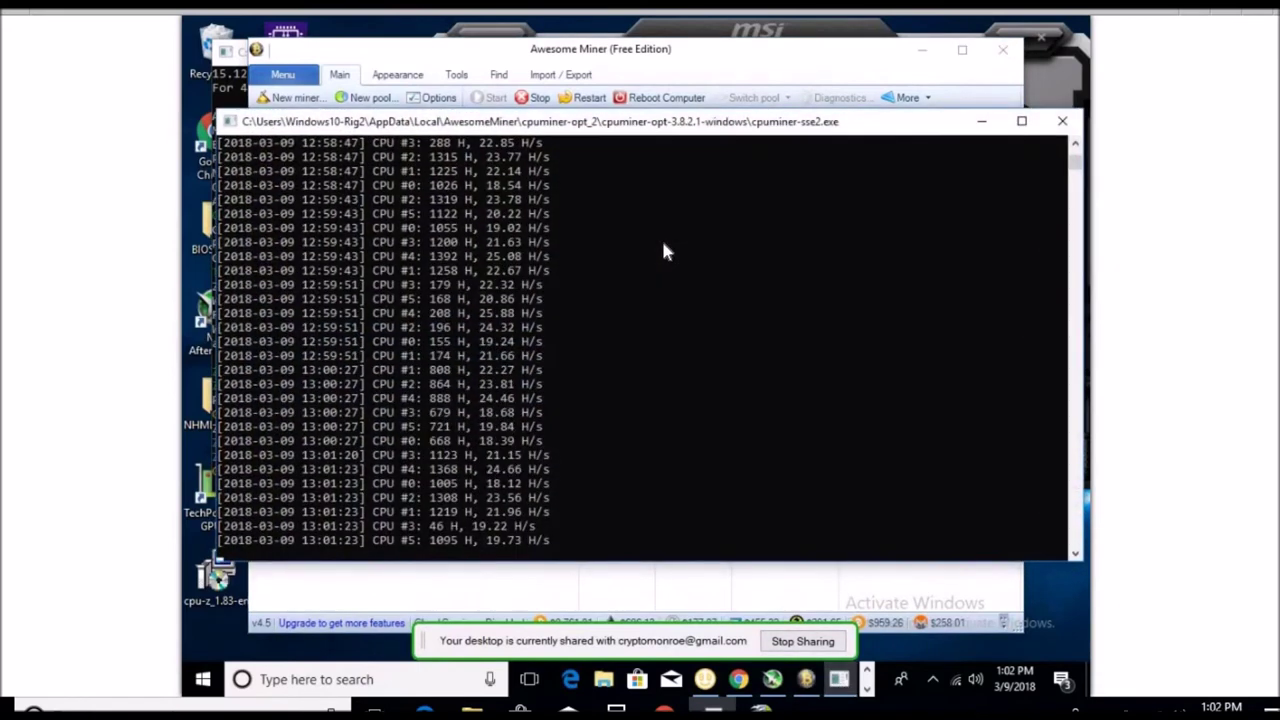
click(982, 121)
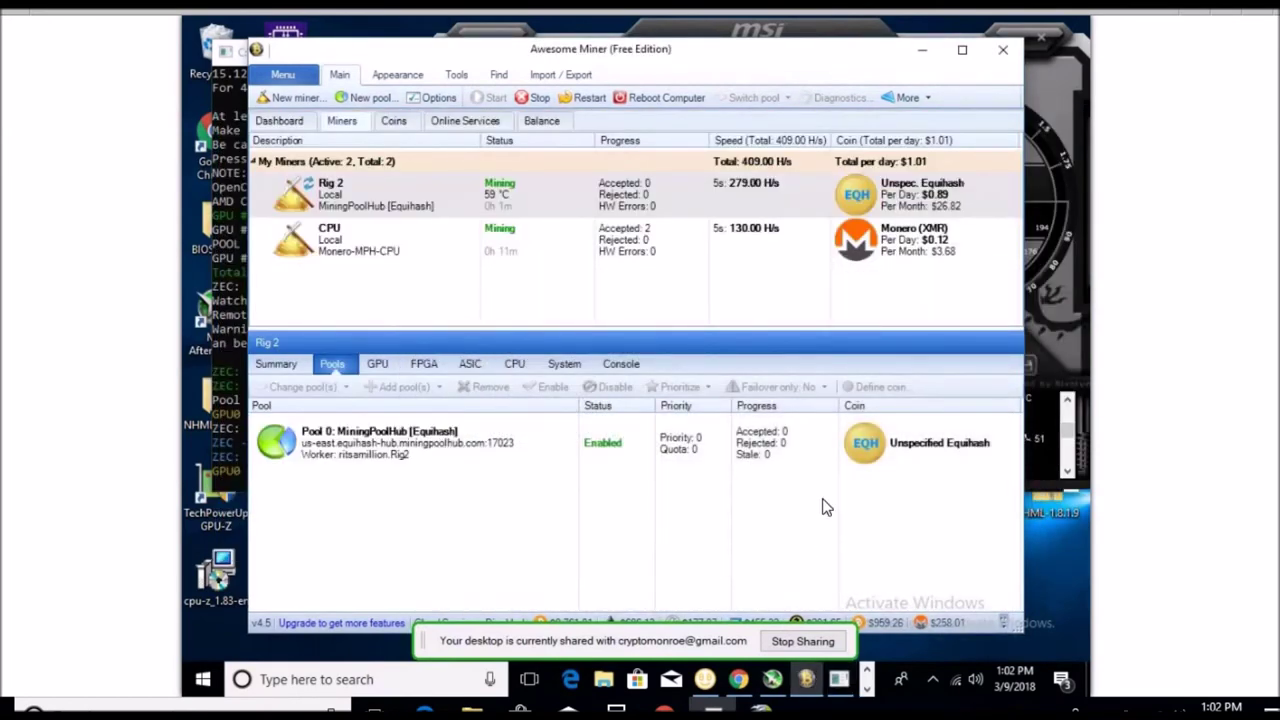
click(540, 97)
click(526, 243)
click(538, 98)
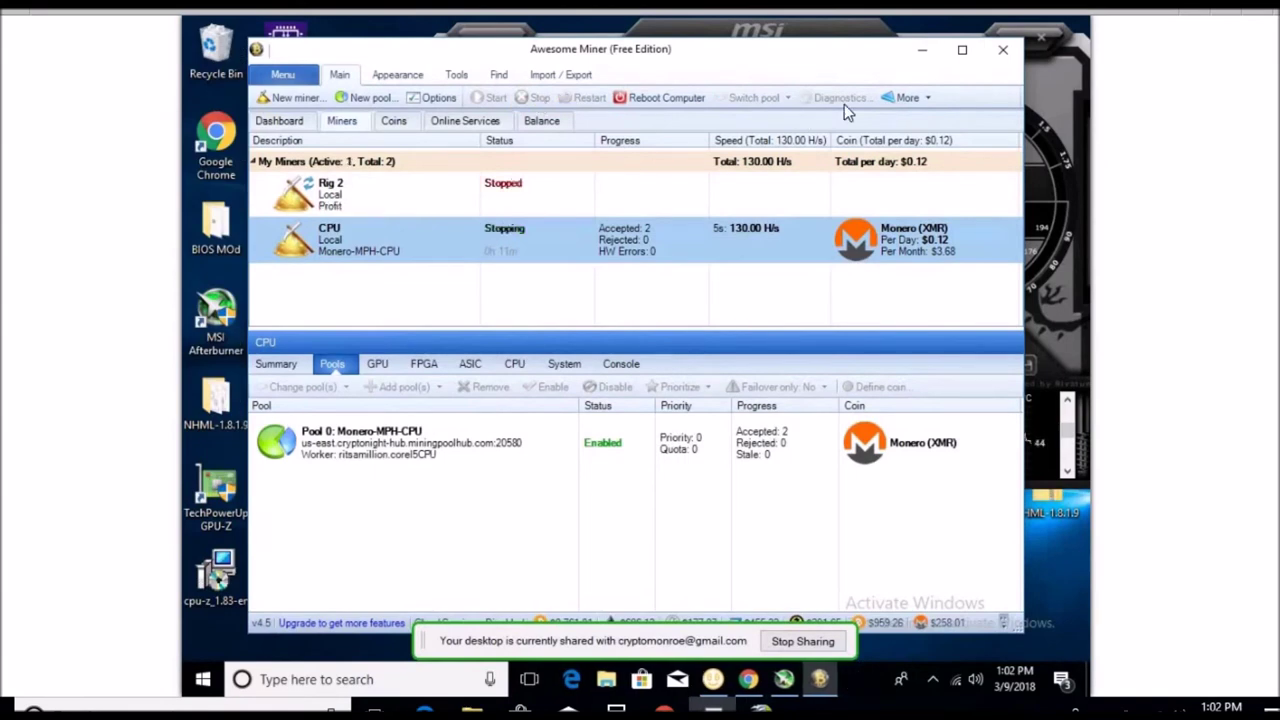
click(1004, 52)
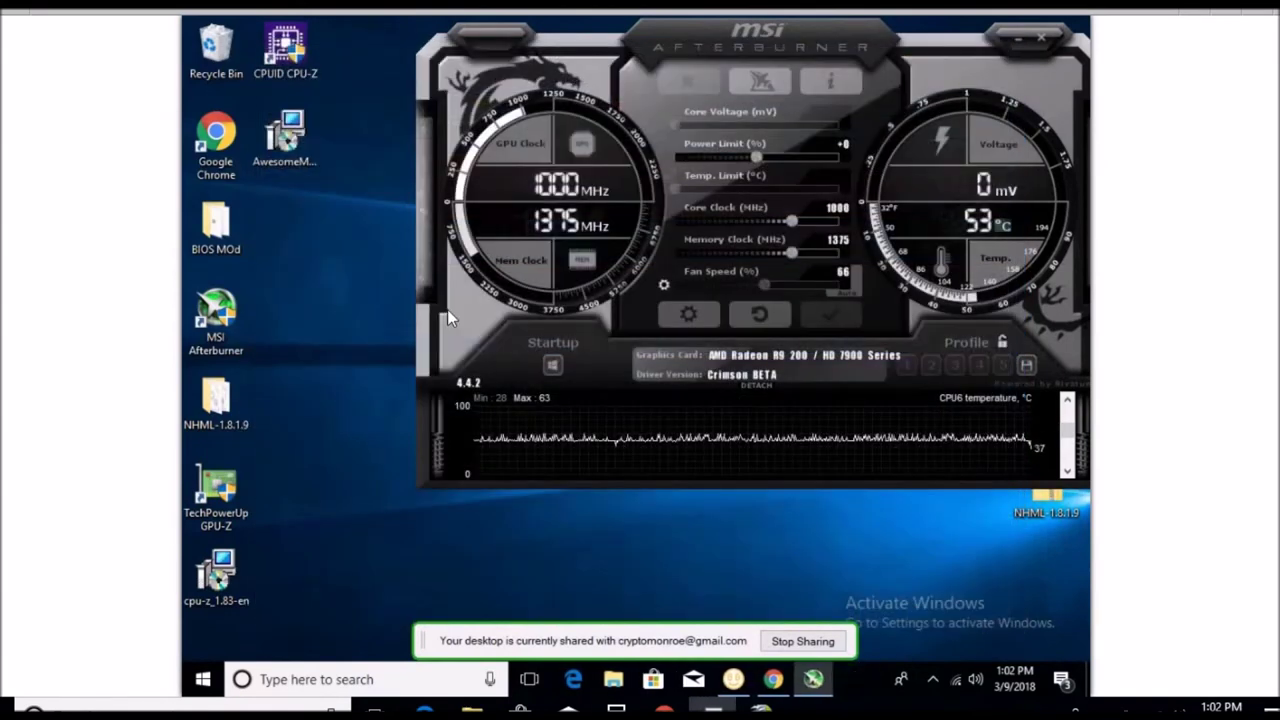
Bring up NiceHash Miner Legacy and start mining on the checked Intel CPU and Radeon devices
click(748, 679)
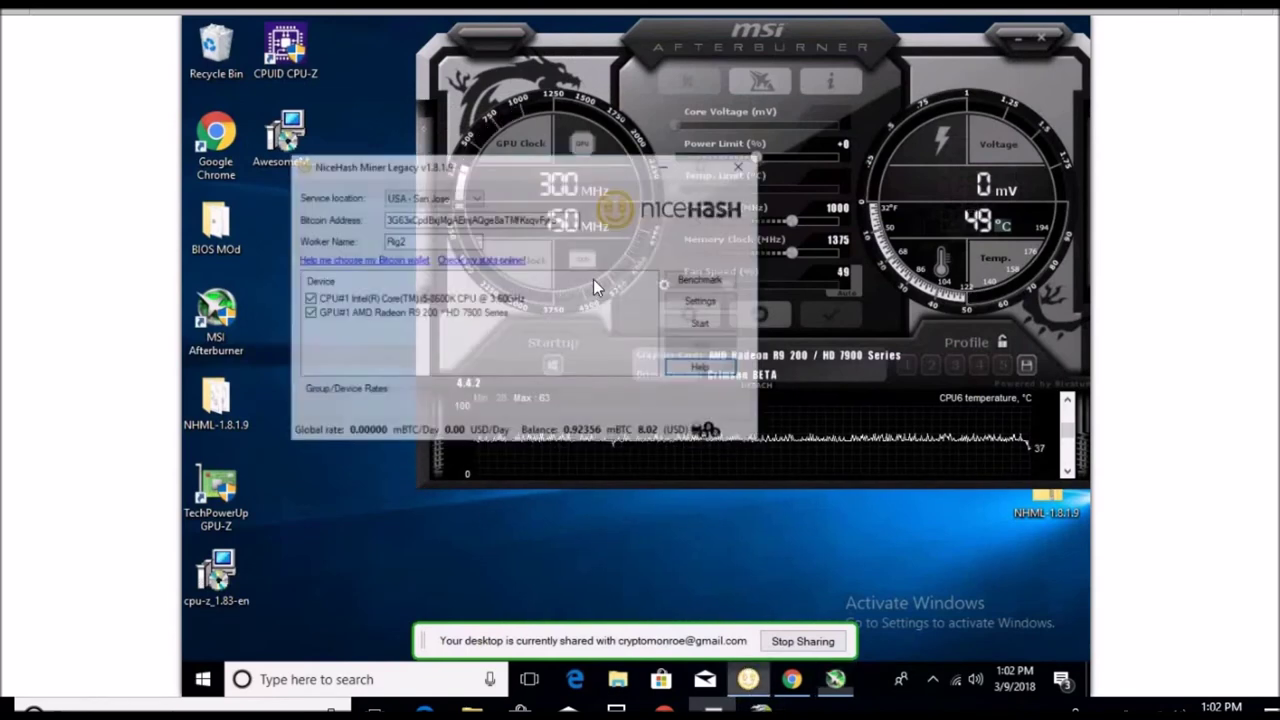
click(689, 289)
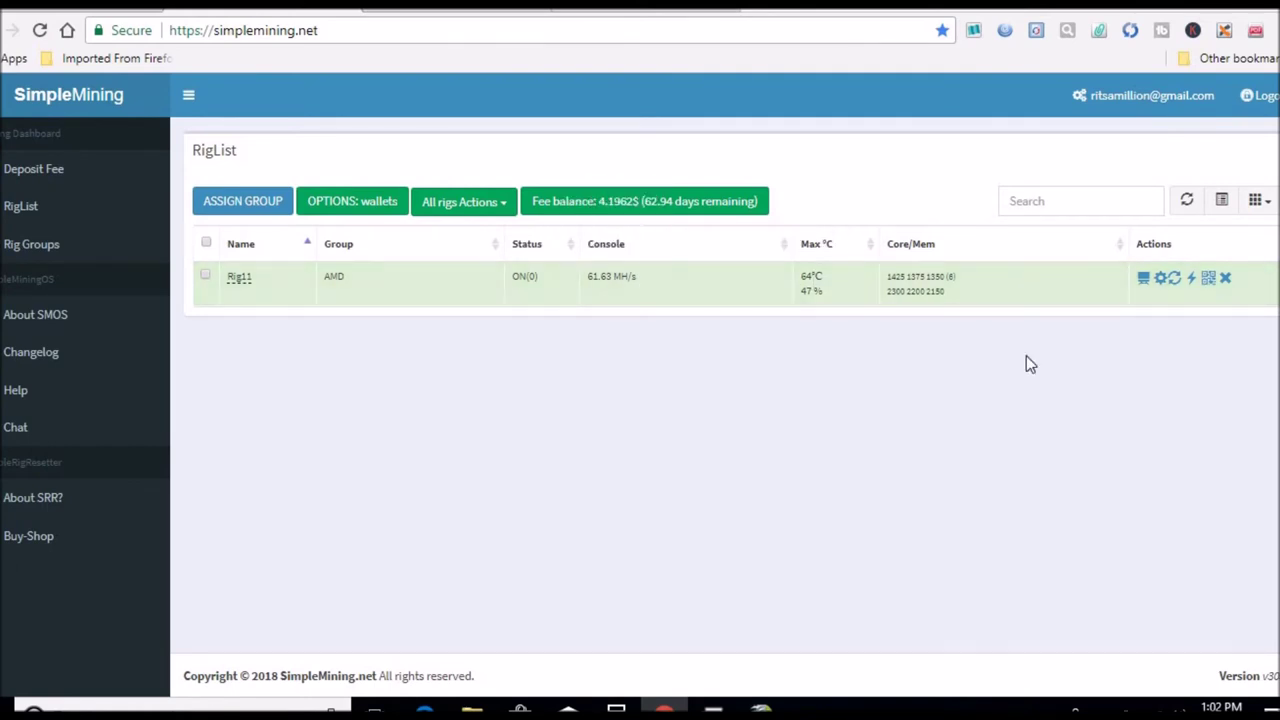
Review Rig11's mining log for accepted shares, then go to the MiningPoolHub balances tab
click(1142, 279)
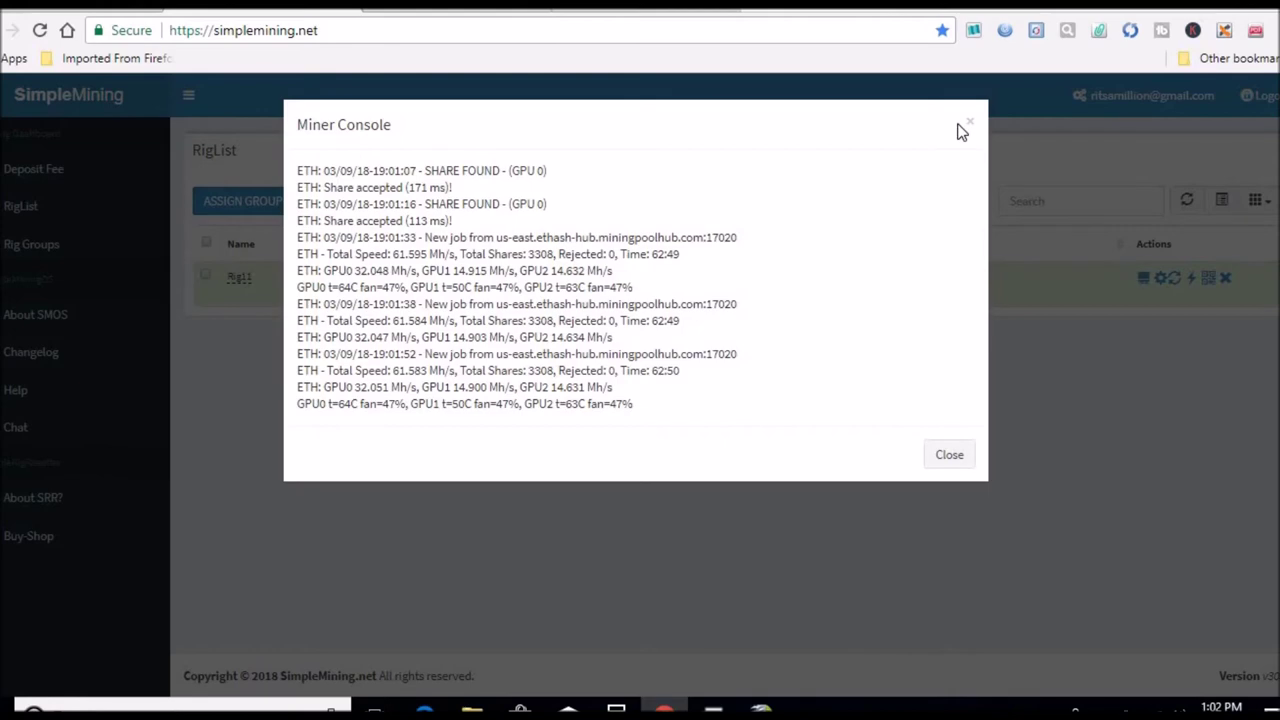
key(Escape)
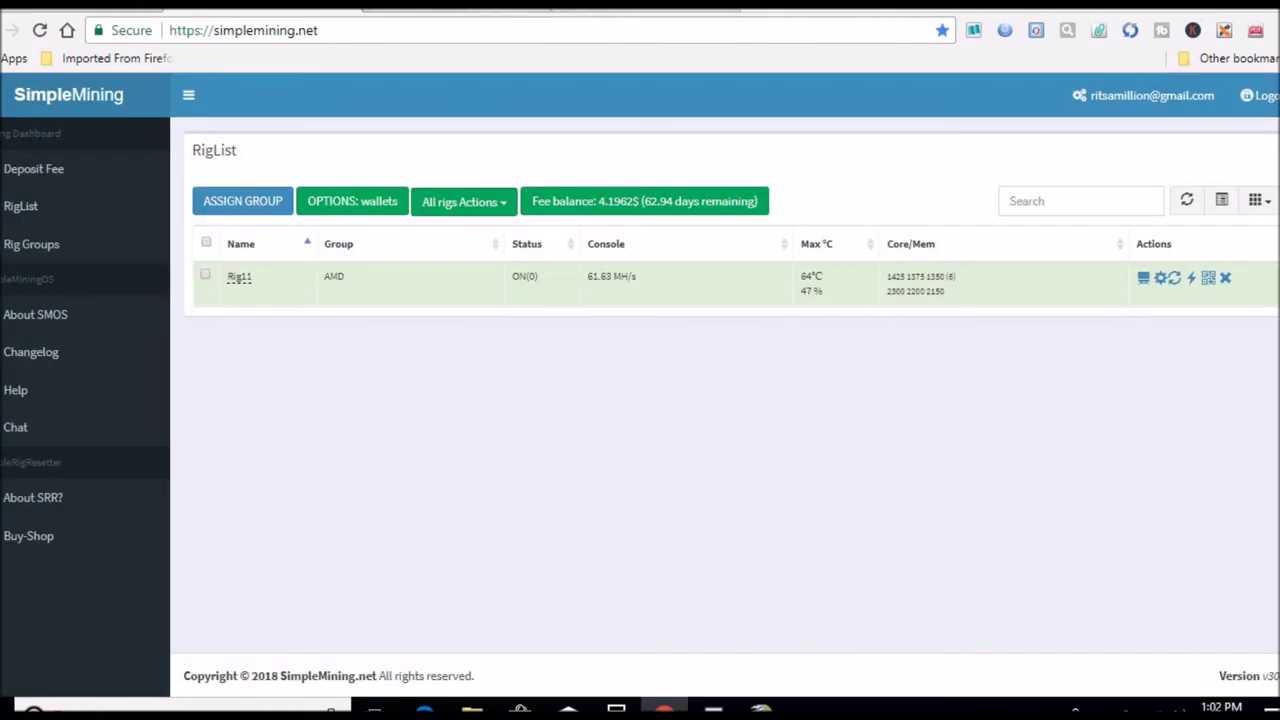
key(ctrl+Tab)
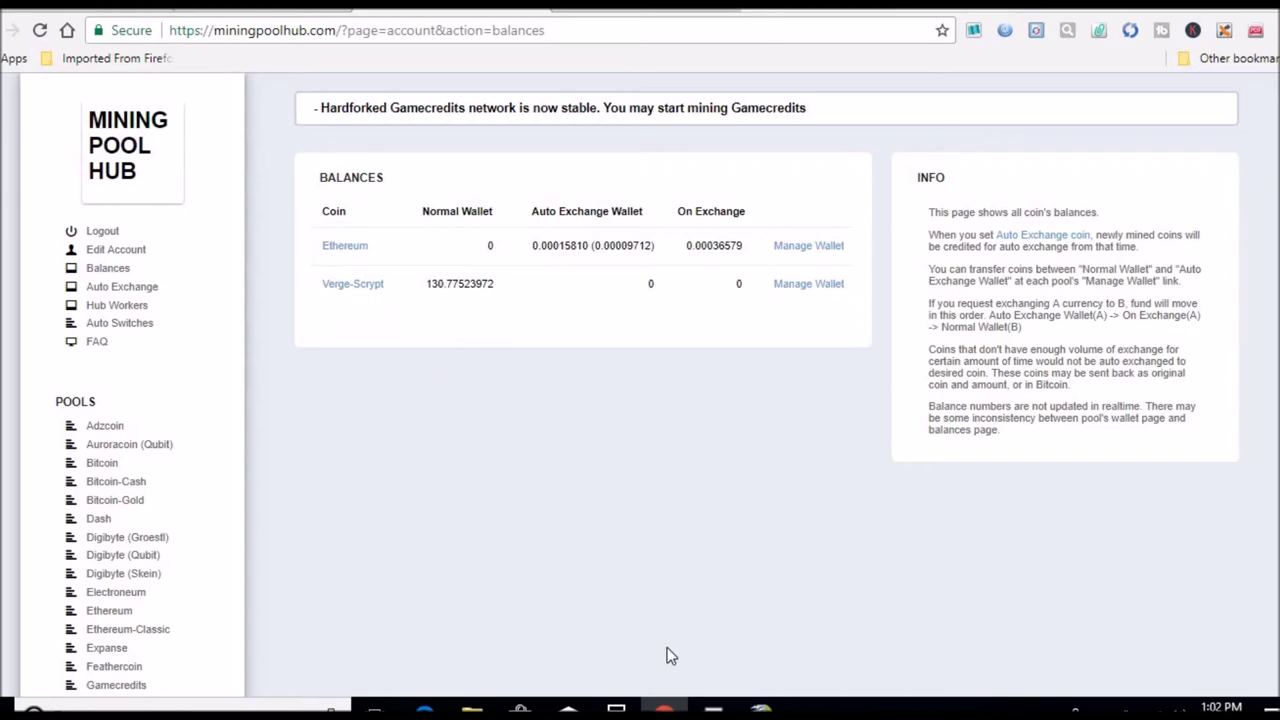
Enter 130 as Verge Coins Mined on the Week 4 sheet, replacing 43
click(760, 708)
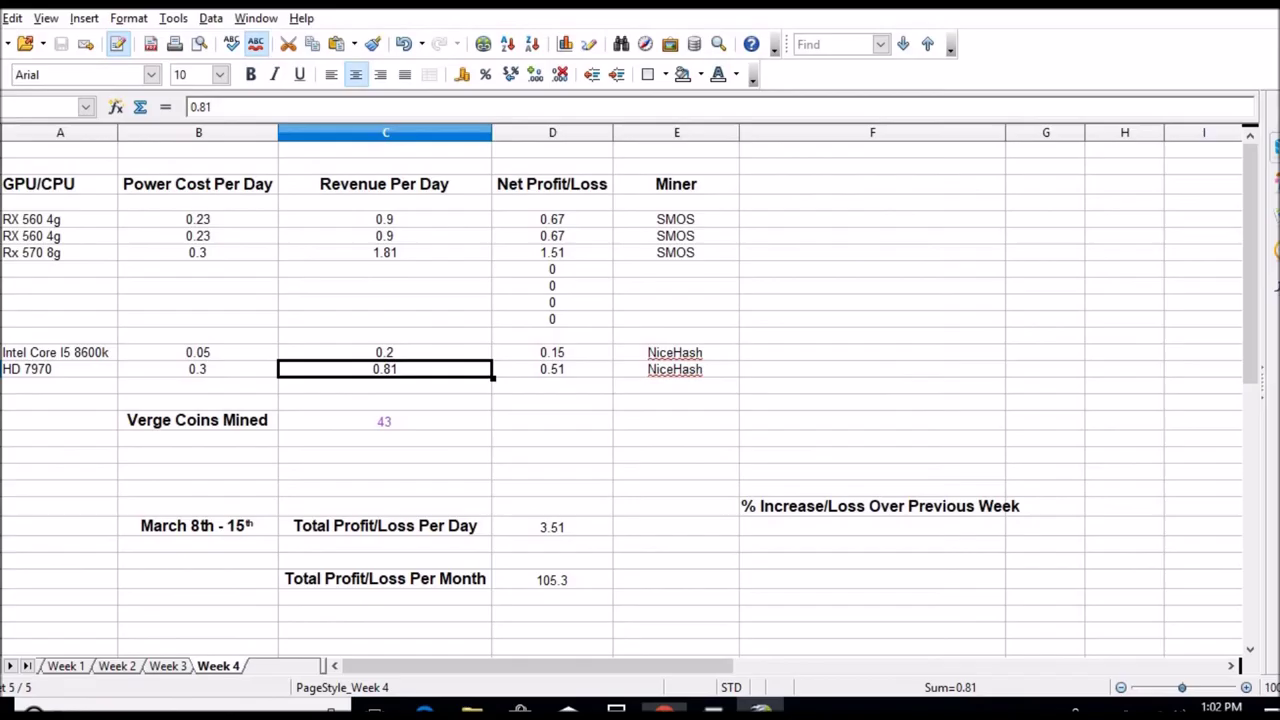
click(418, 421)
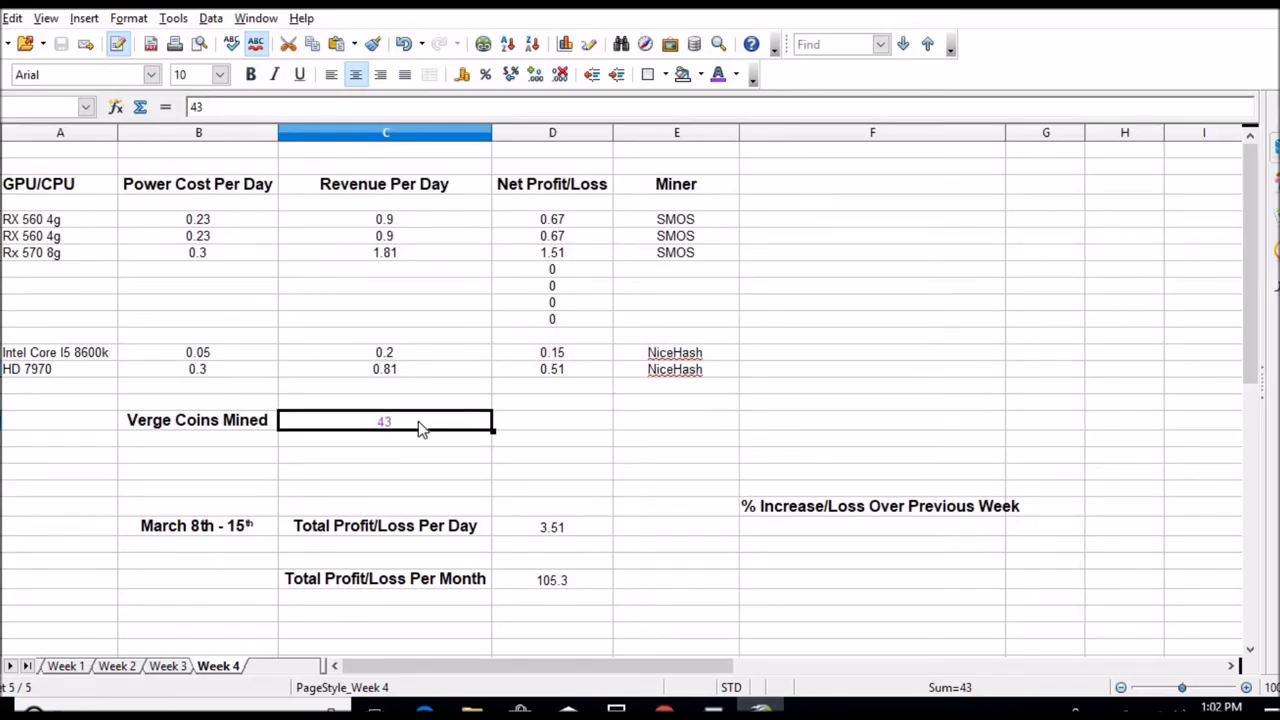
text(130)
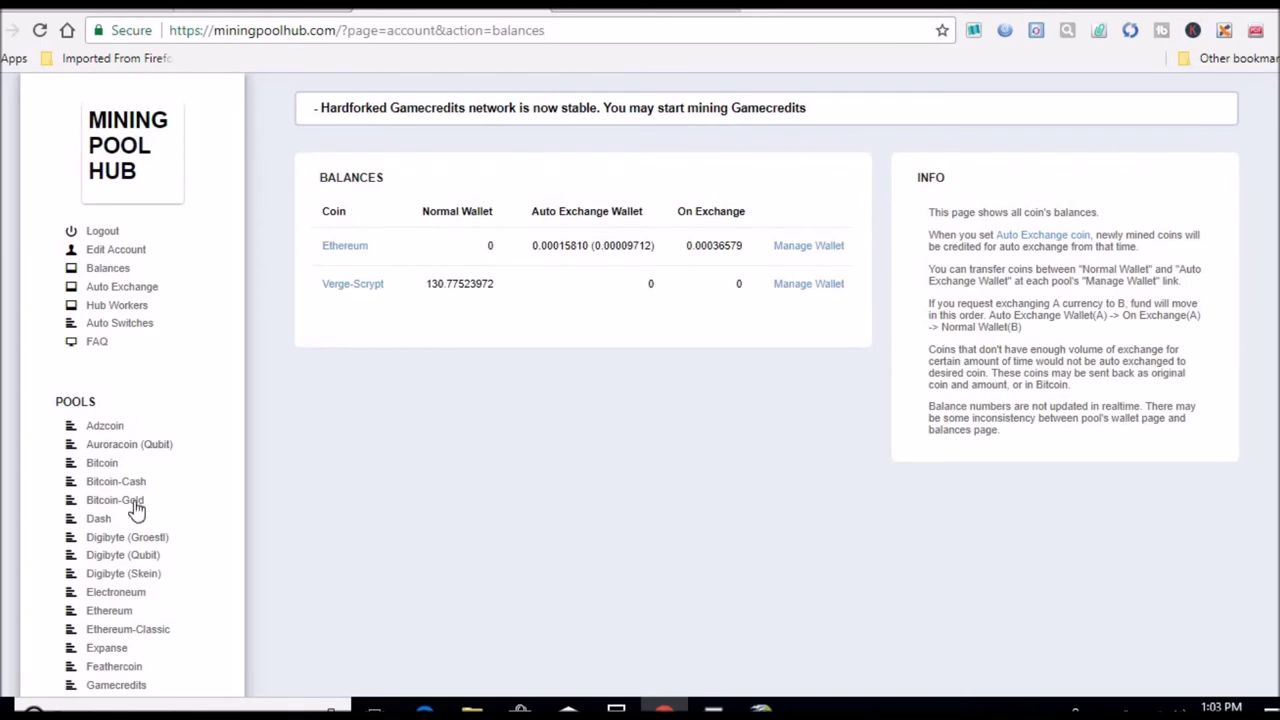
Open the Ethereum pool dashboard and select the 0.00472927 ETH last-24-hours credit
click(112, 612)
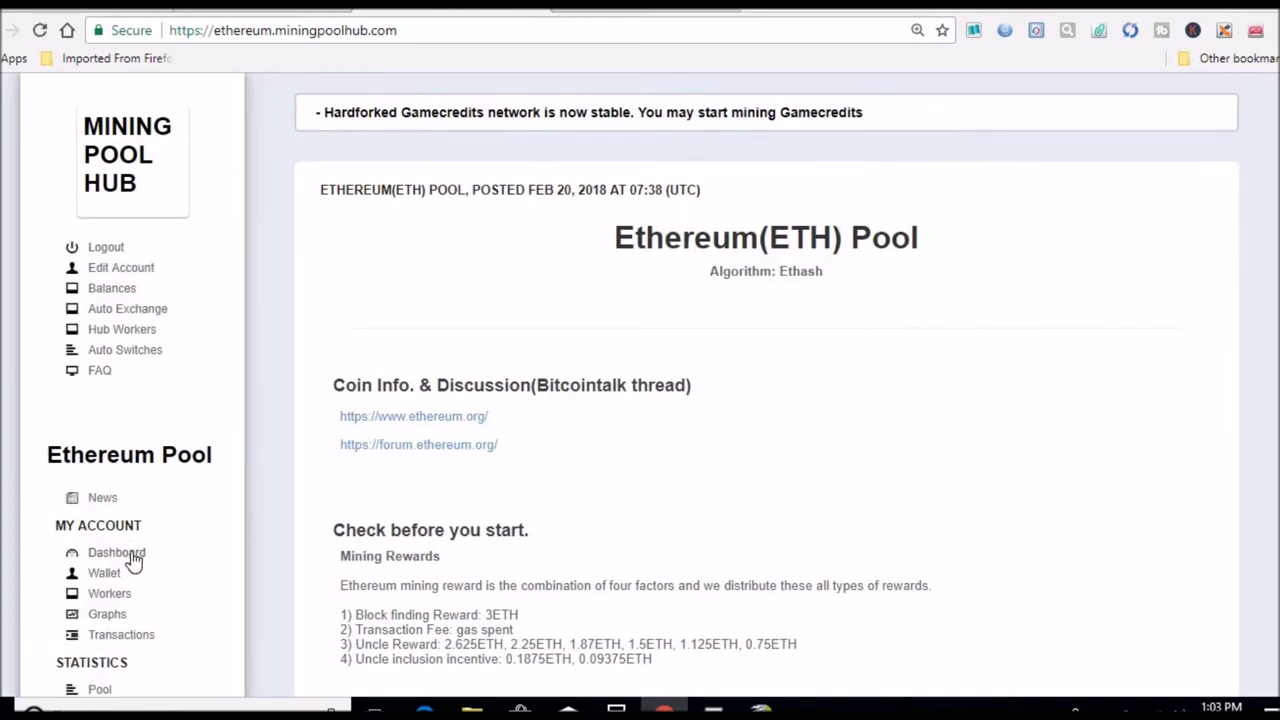
click(145, 553)
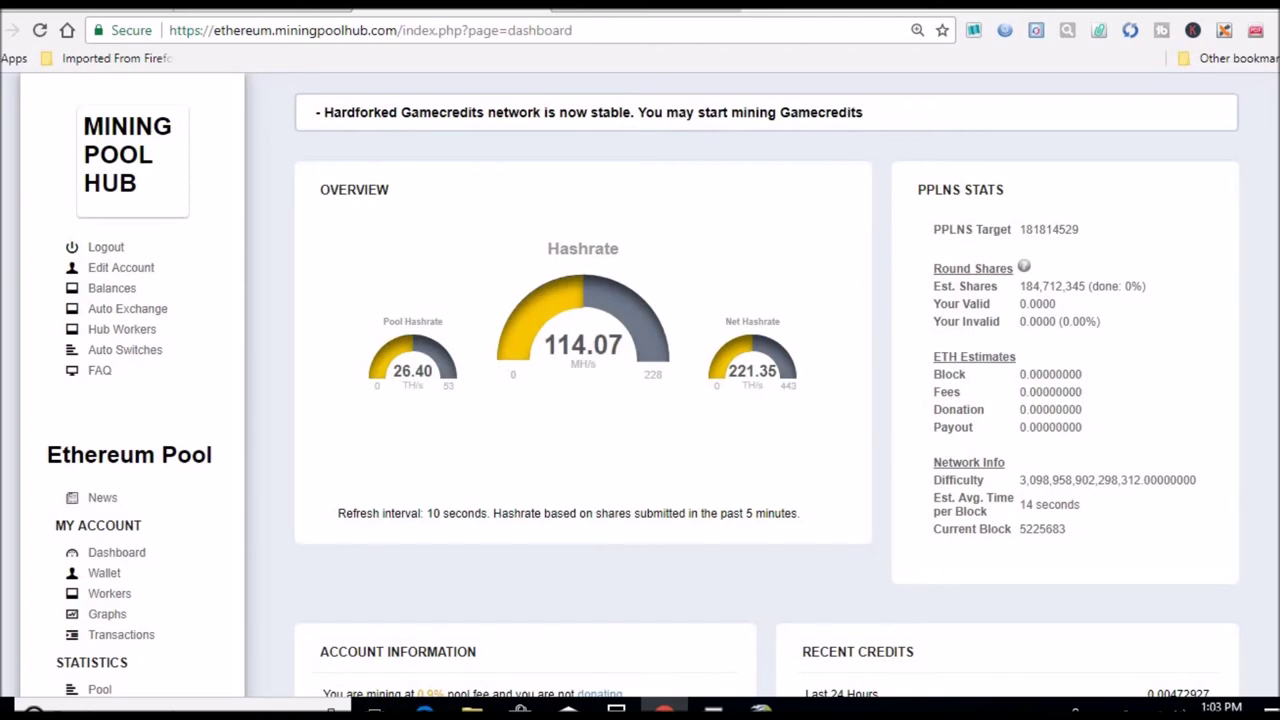
scroll(1230, 250, down, 4)
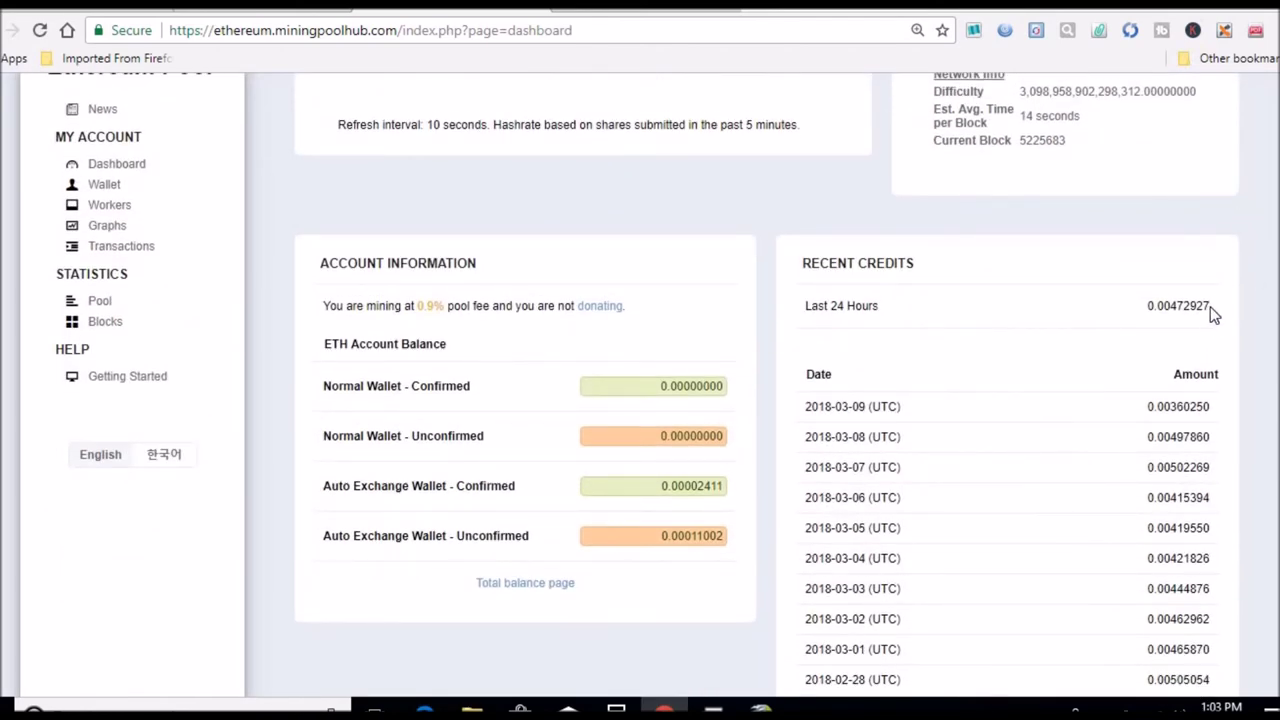
drag(1205, 306, 1156, 305)
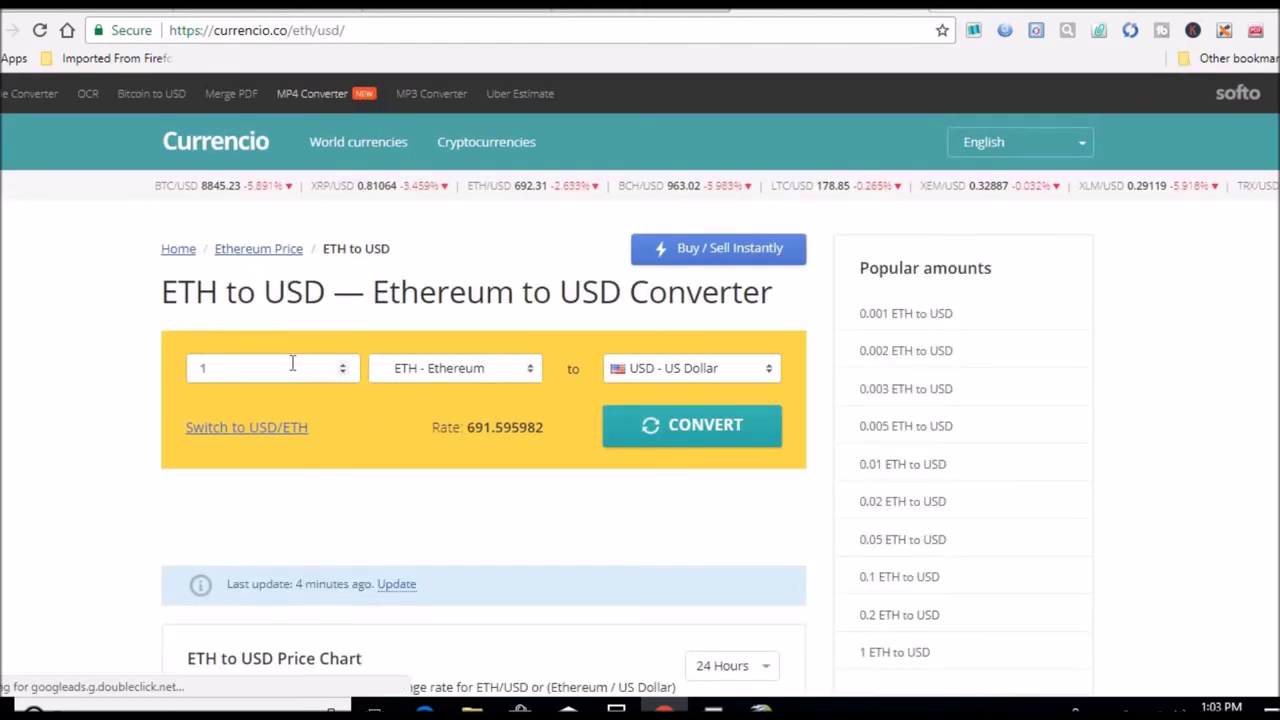
Paste 0.00472927 ETH into Currencio and convert it to 3.27 USD
double_click(292, 363)
text(.00472927)
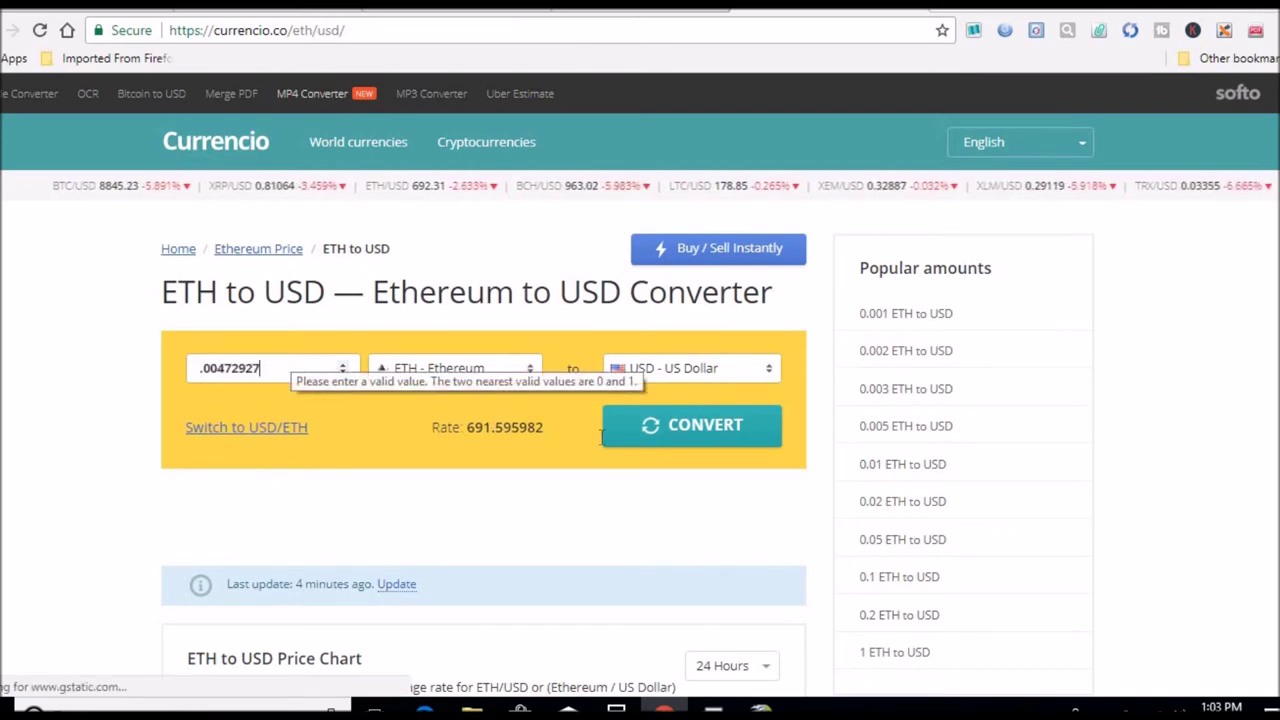
click(655, 432)
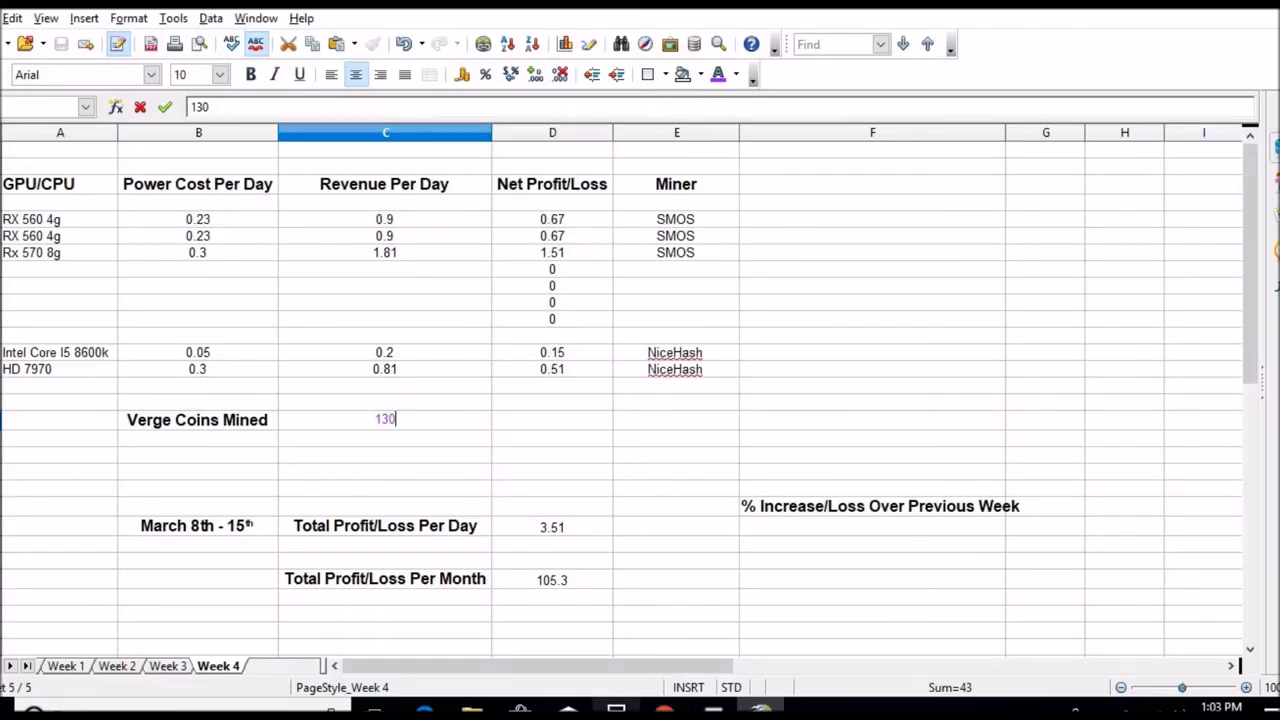
Halve 3.27 in Calculator and enter 1.63 as the Rx 570 revenue per day
click(936, 530)
click(936, 575)
click(859, 525)
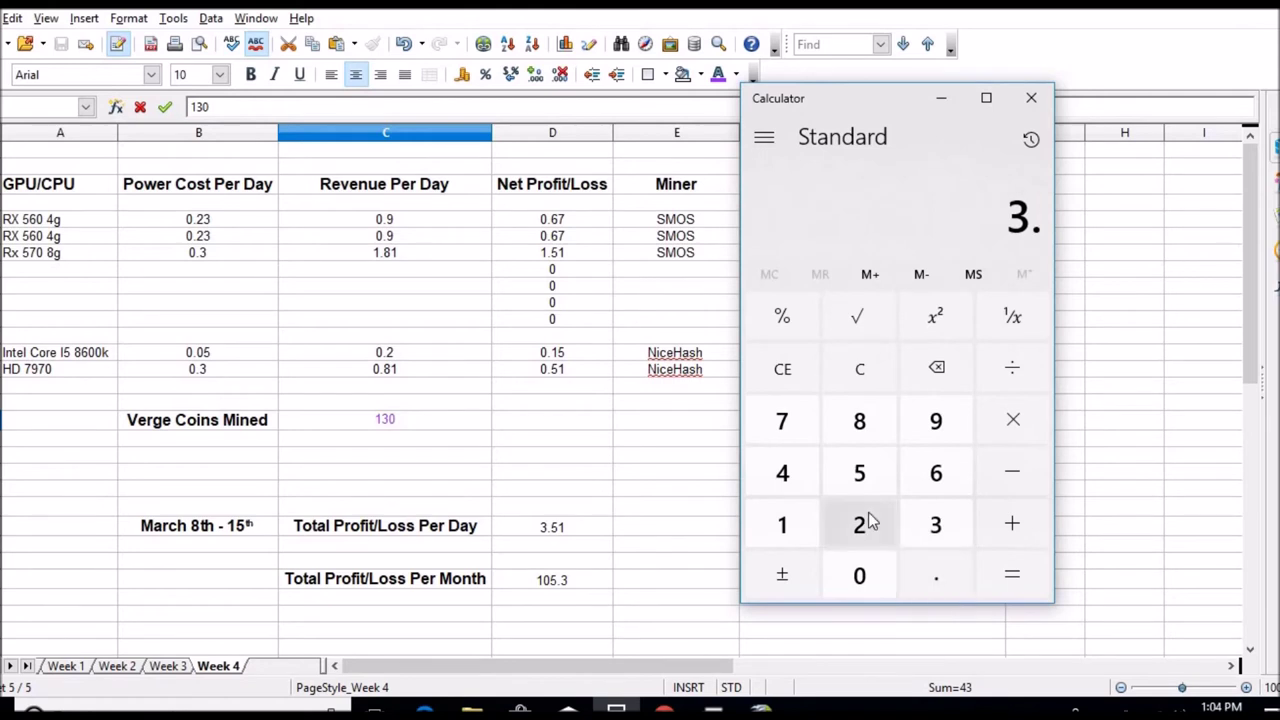
click(782, 421)
click(1012, 368)
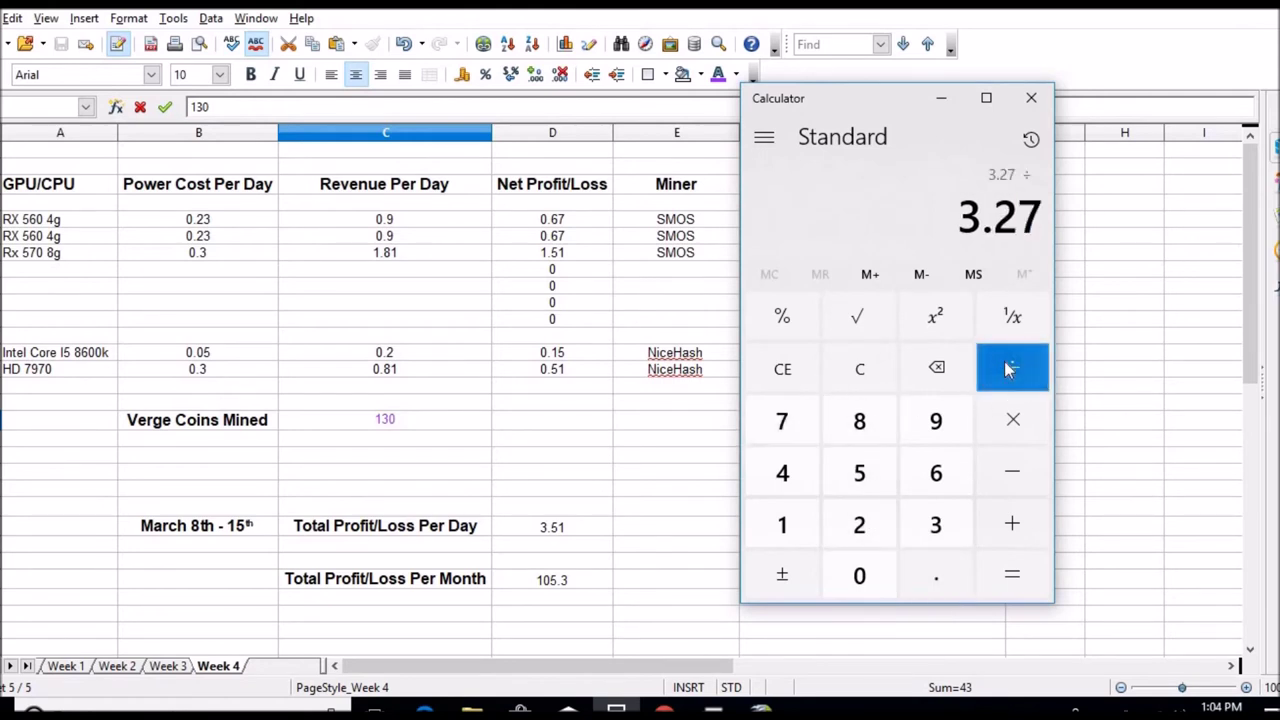
click(866, 529)
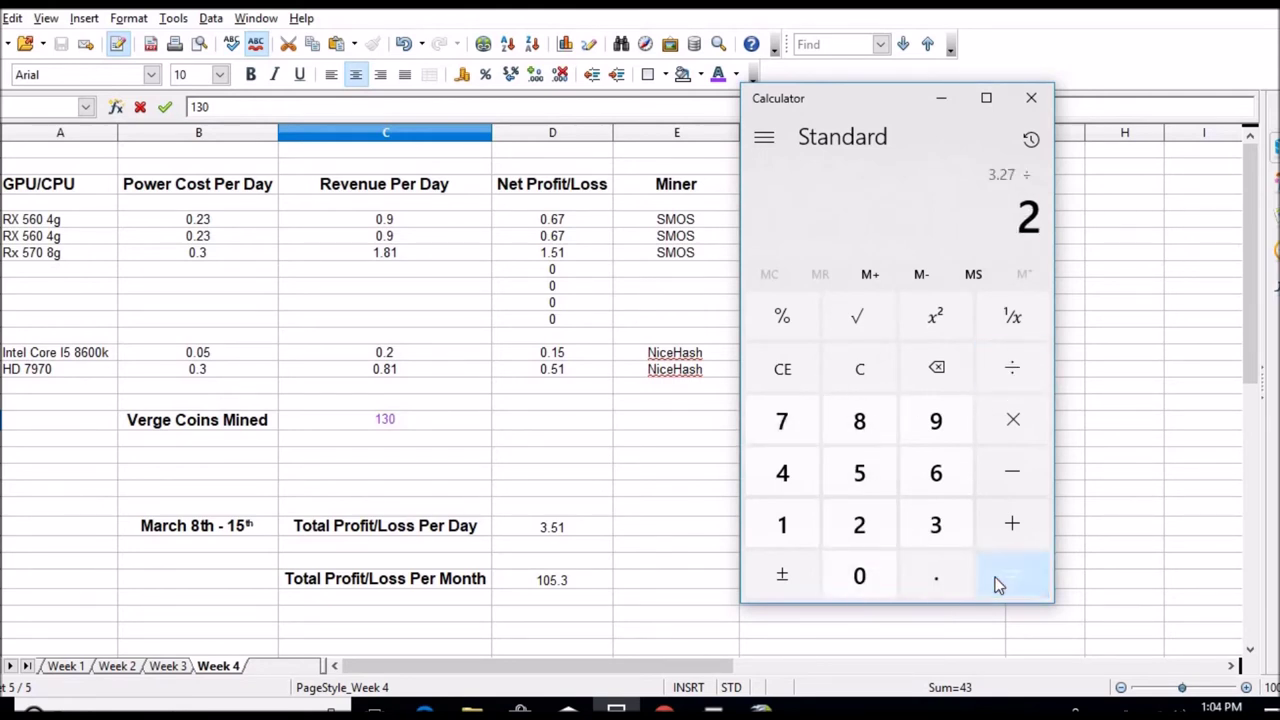
click(998, 584)
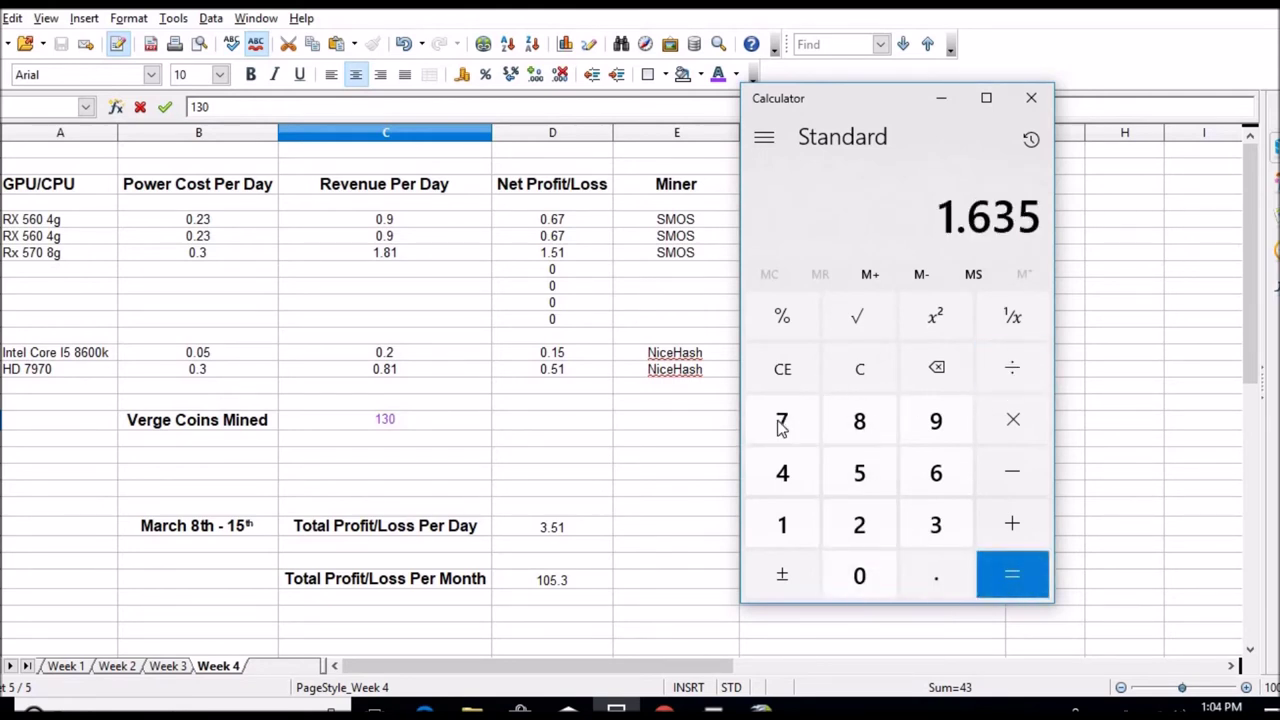
click(410, 258)
text(1)
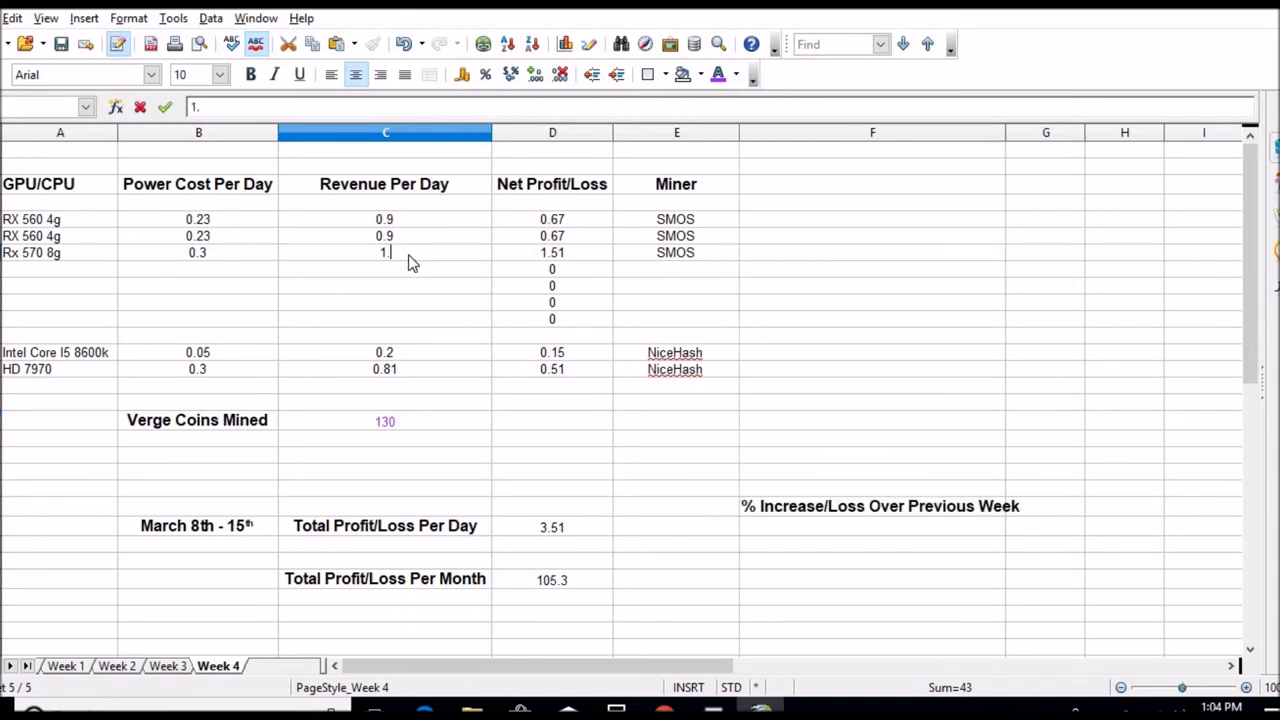
text(.63)
key(Return)
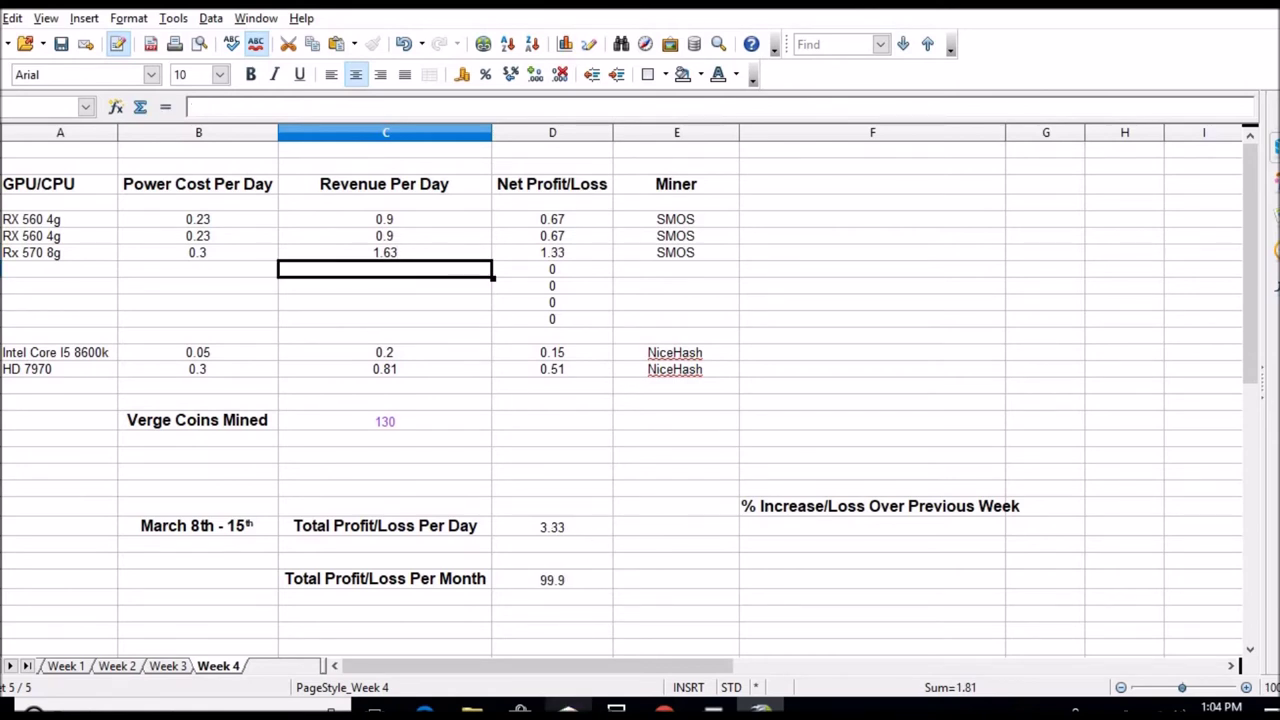
Halve the amount again and give both RX 560 cards 0.81 revenue per day
click(616, 708)
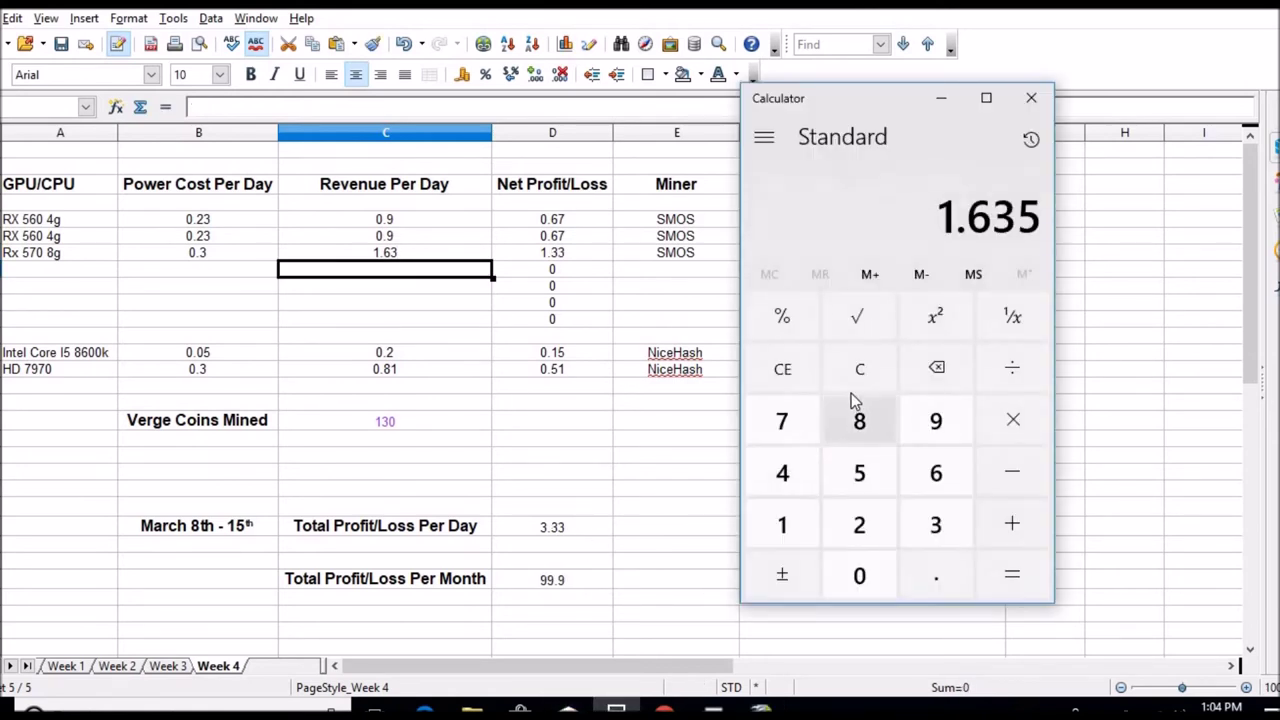
click(1010, 371)
click(861, 525)
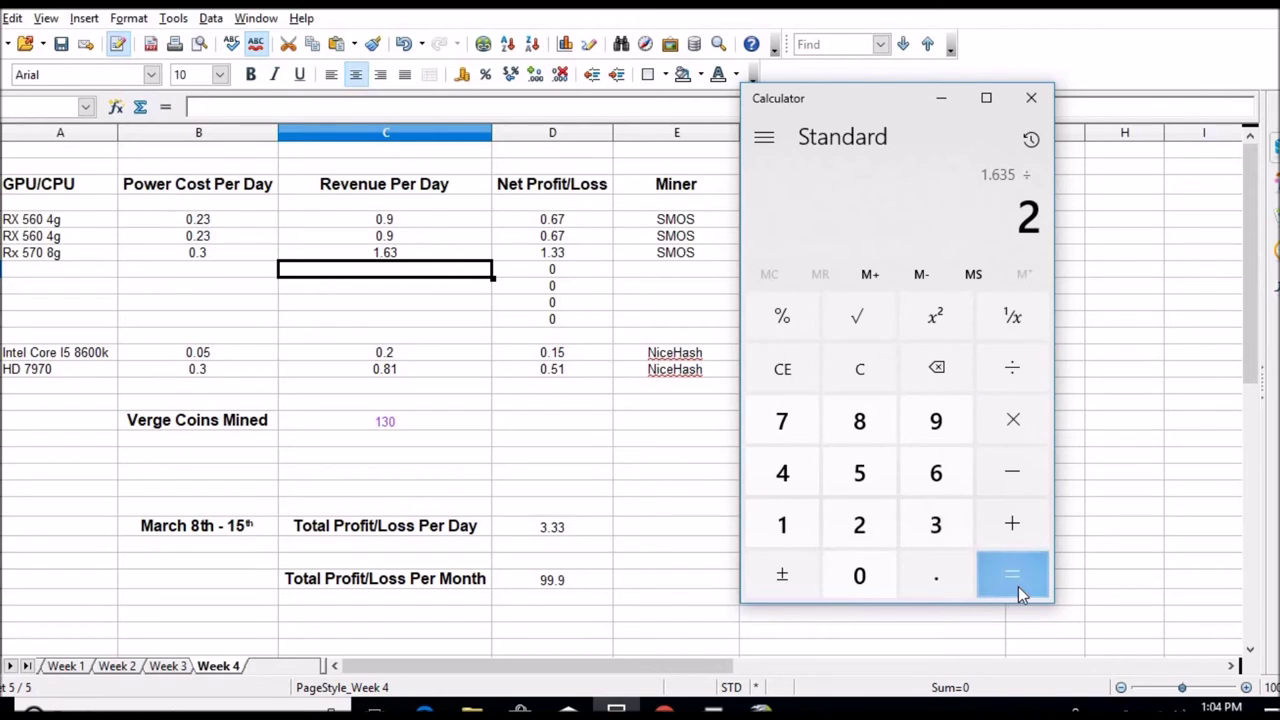
click(1012, 576)
click(371, 224)
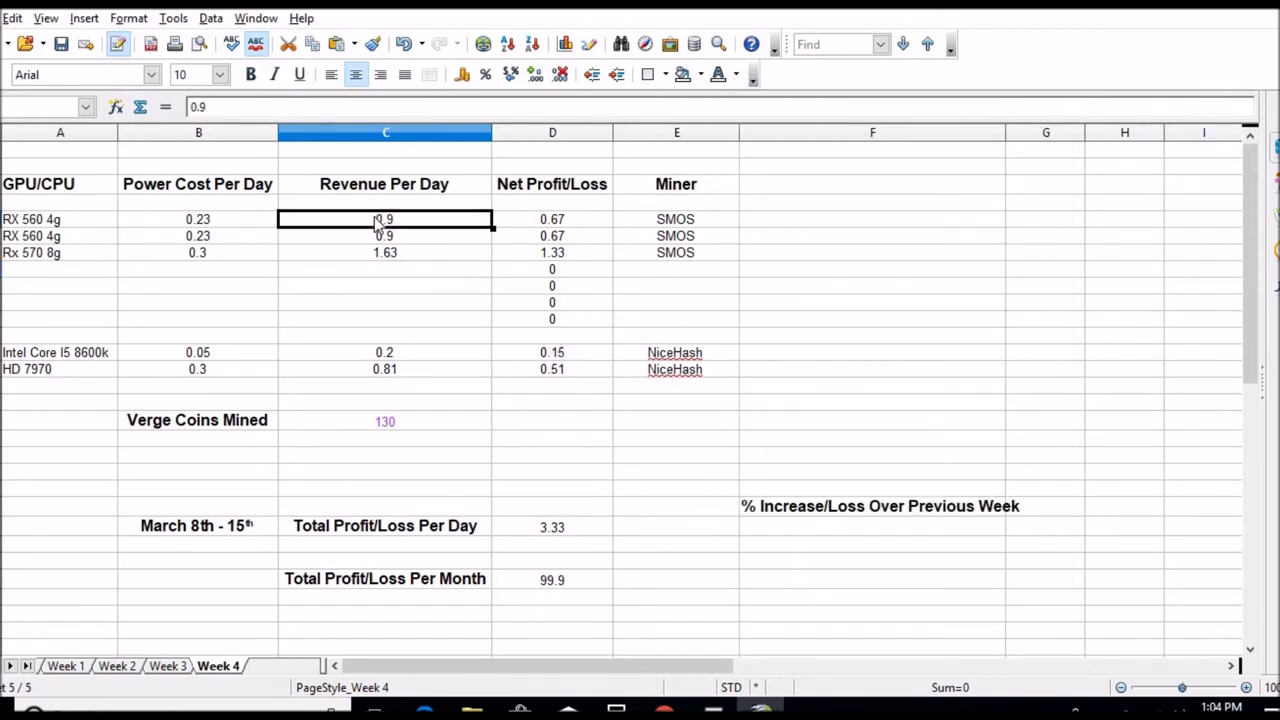
text(.81)
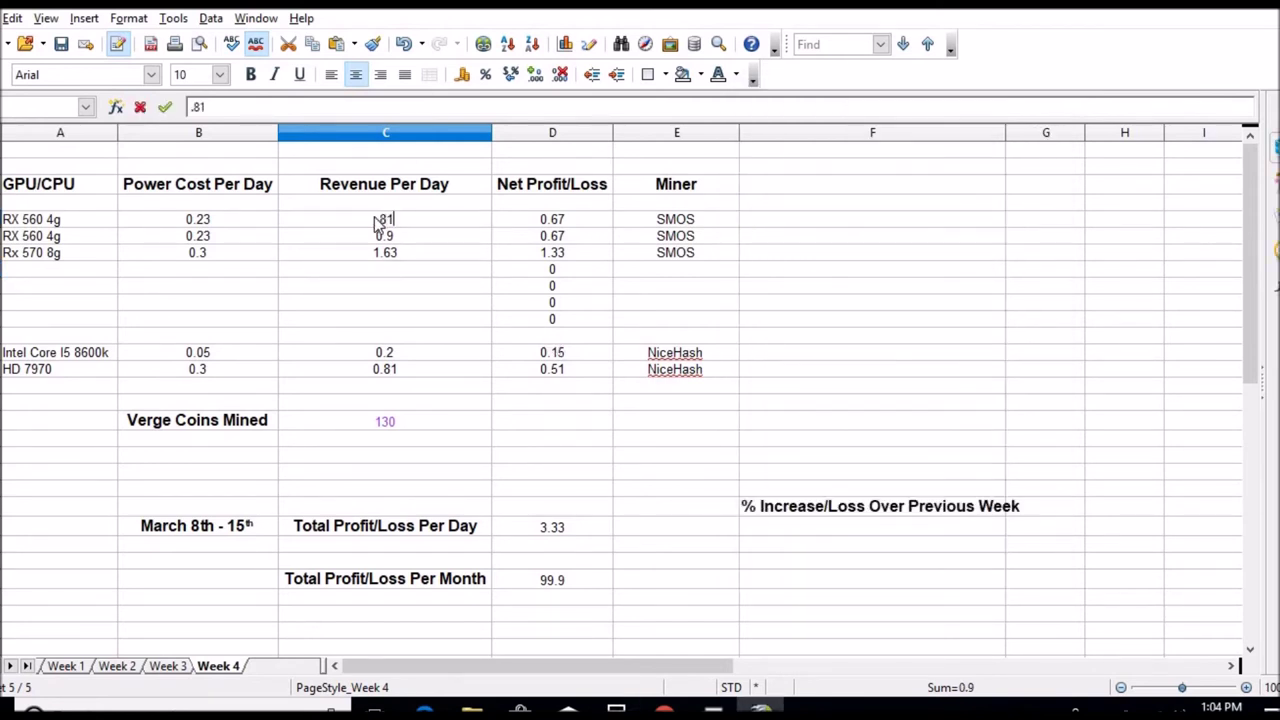
key(Return)
text(.81)
key(Return)
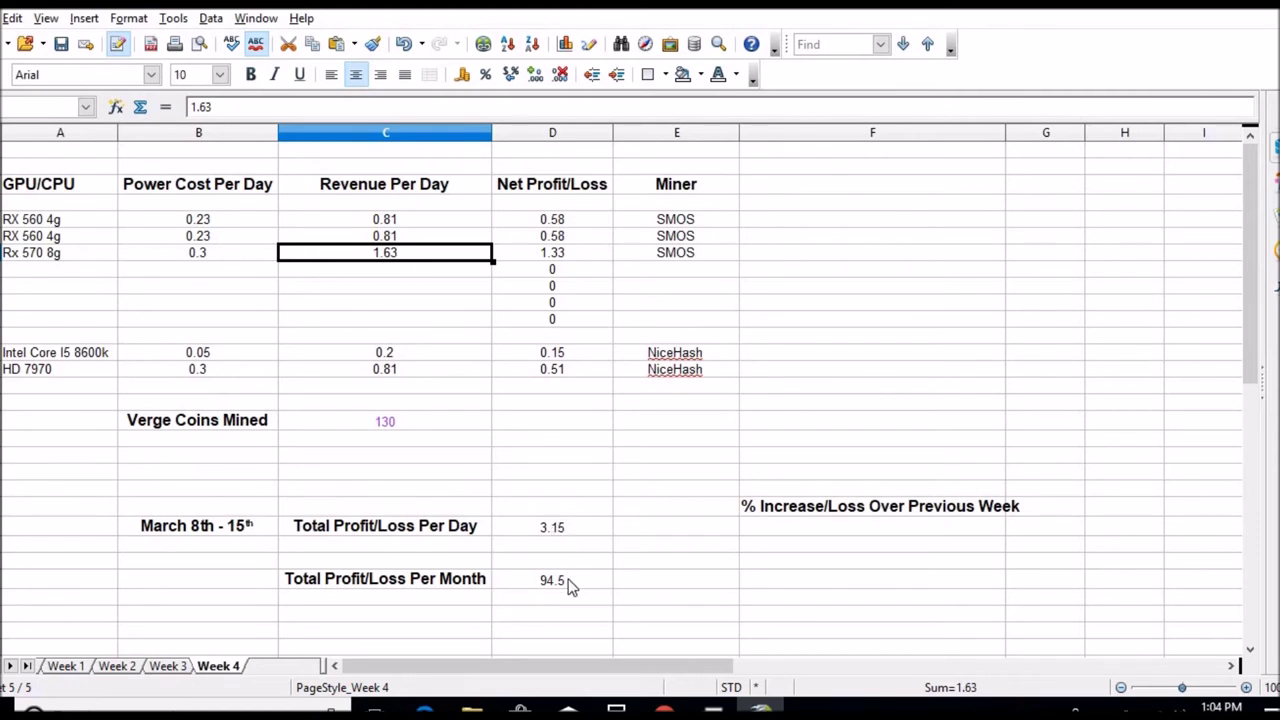
Compare with the Week 3 sheet, then return to Week 4 and the currency converter
click(171, 666)
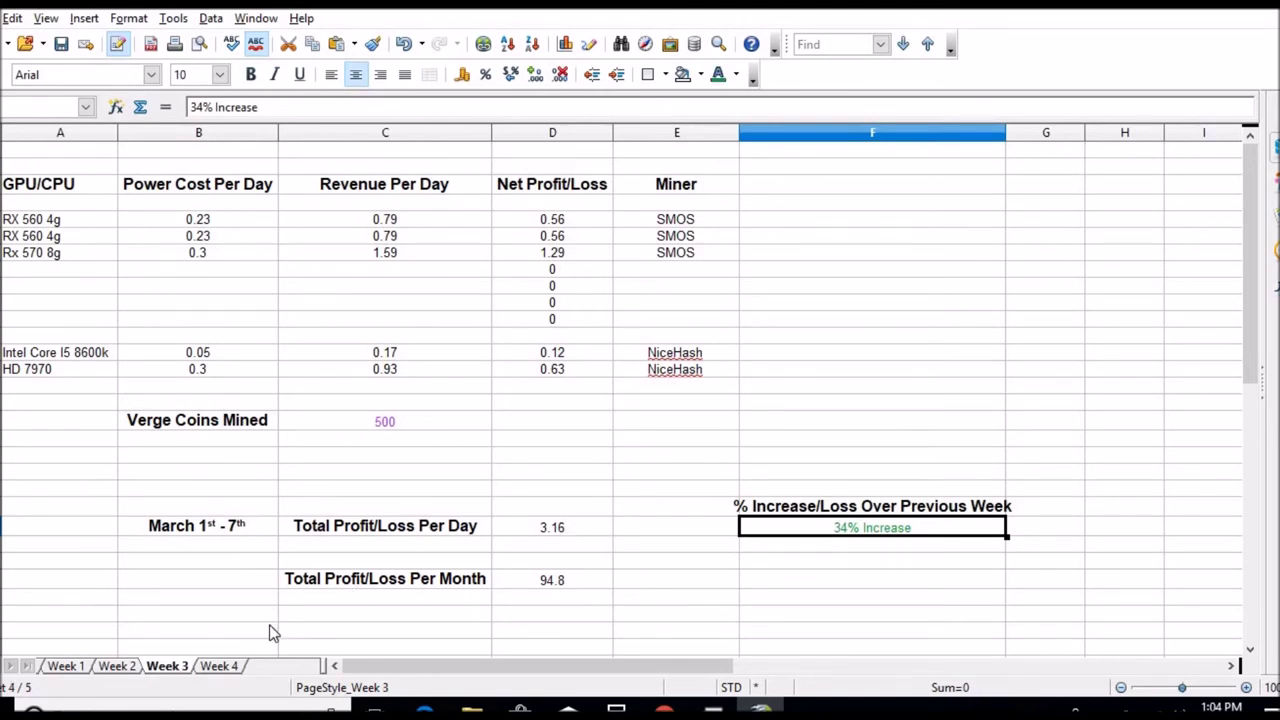
click(226, 666)
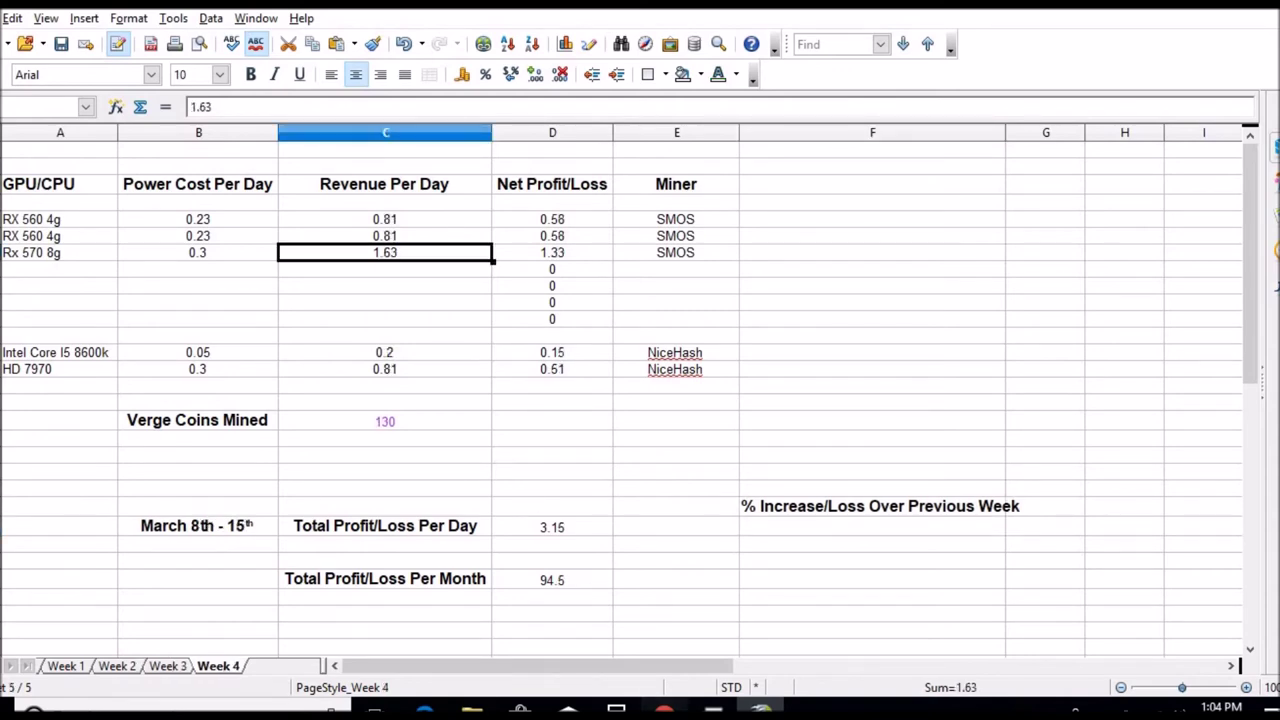
click(664, 708)
Load coinmarketcap.com by entering 'coin' in the address bar
click(515, 33)
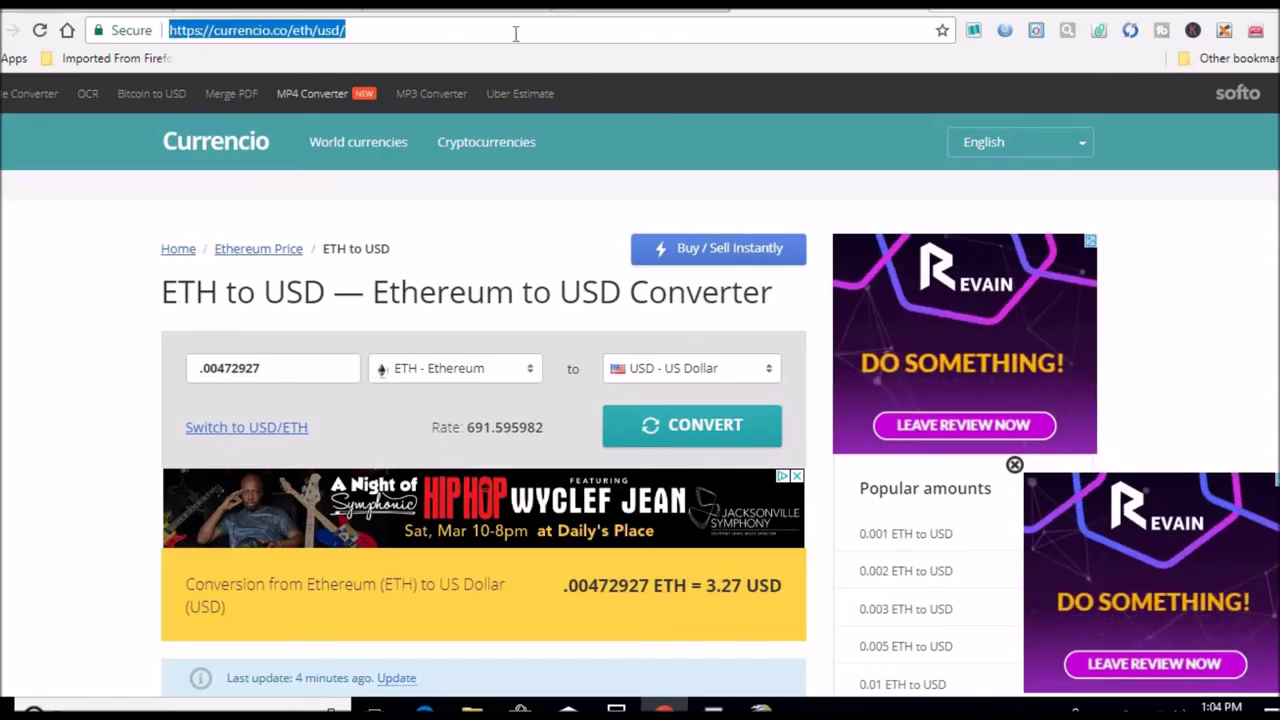
text(coin)
key(Return)
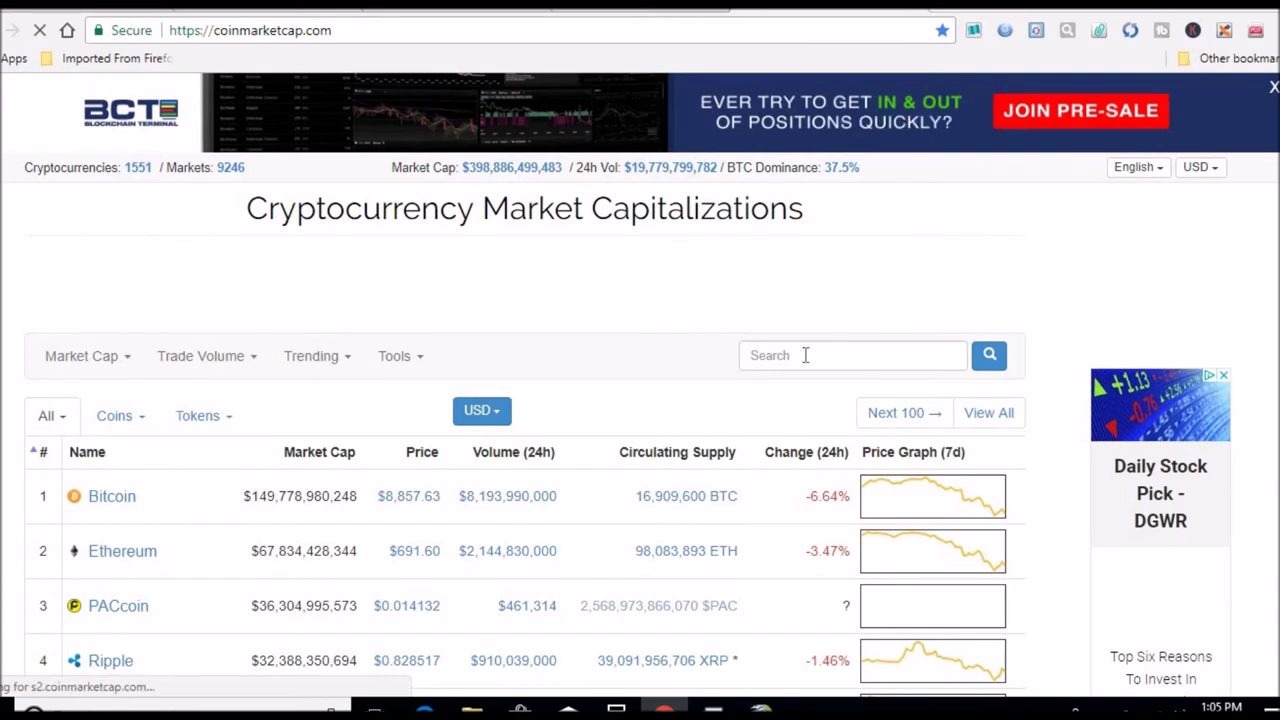
Search CoinMarketCap for 'ver' and open the Verge (XVG) page priced at $0.035604
click(805, 355)
text(ver)
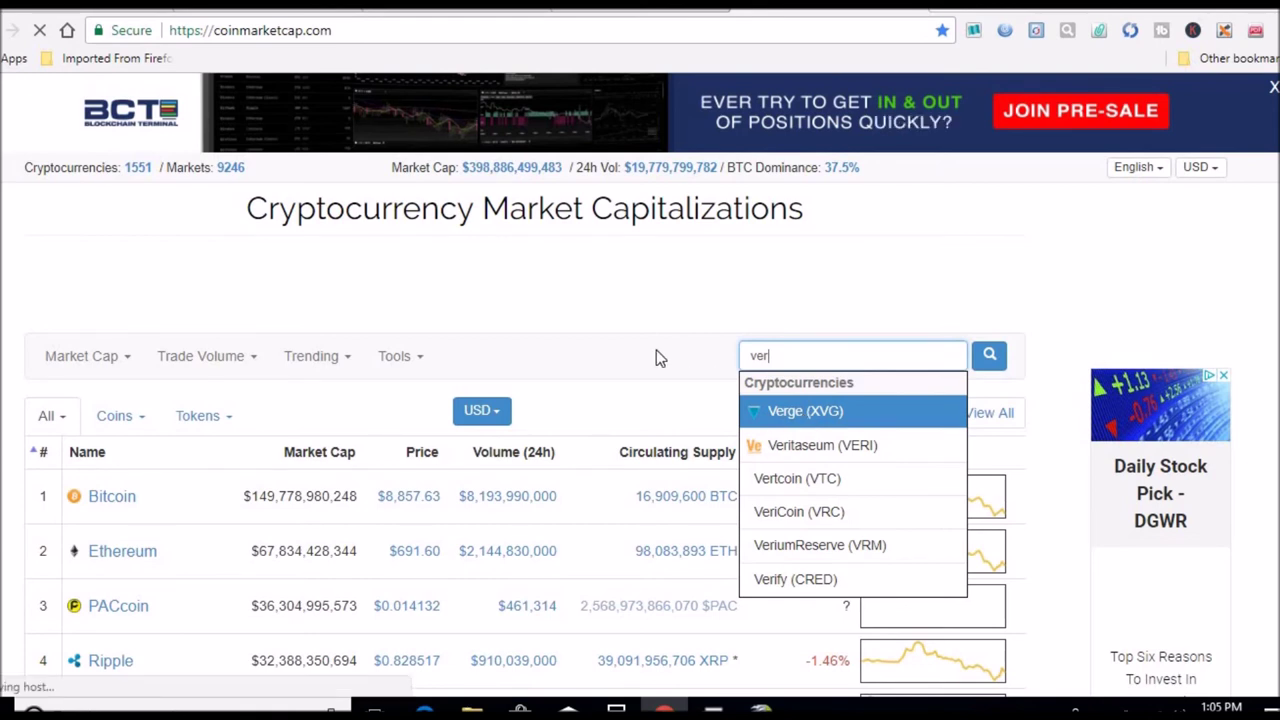
key(Return)
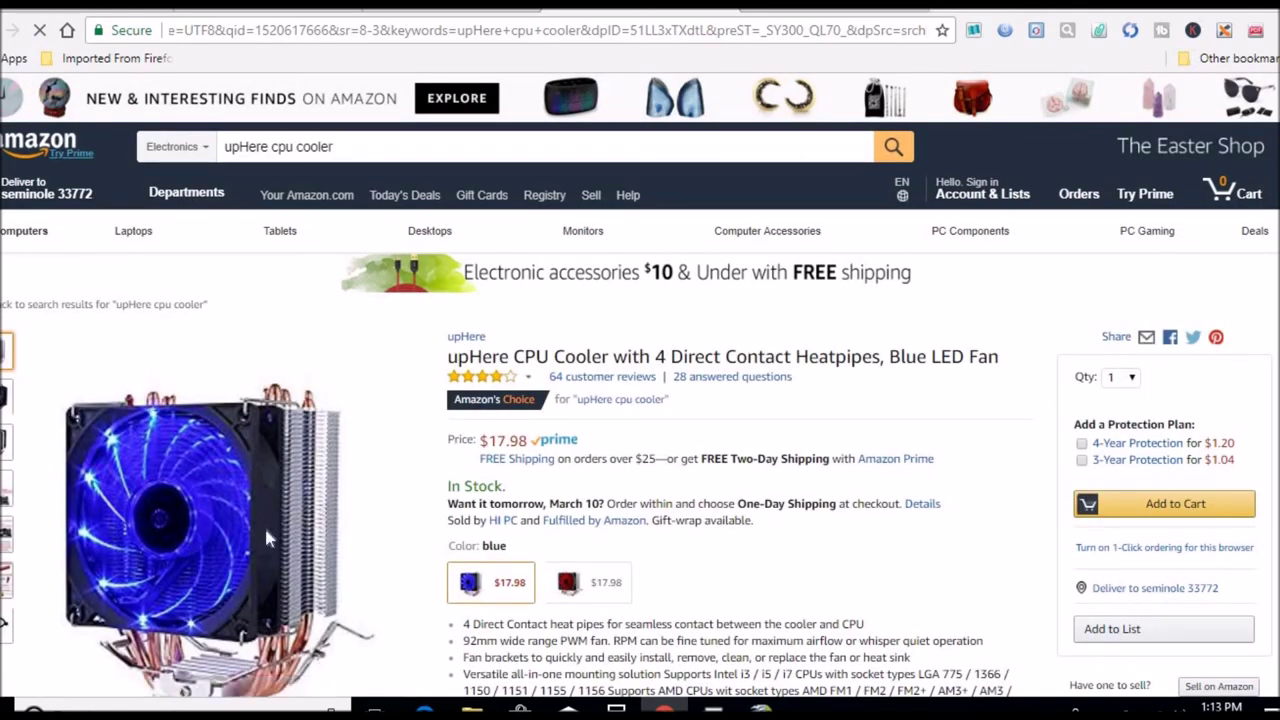
Preview the red upHere cooler, return to blue at $17.98, and highlight its price details
click(596, 597)
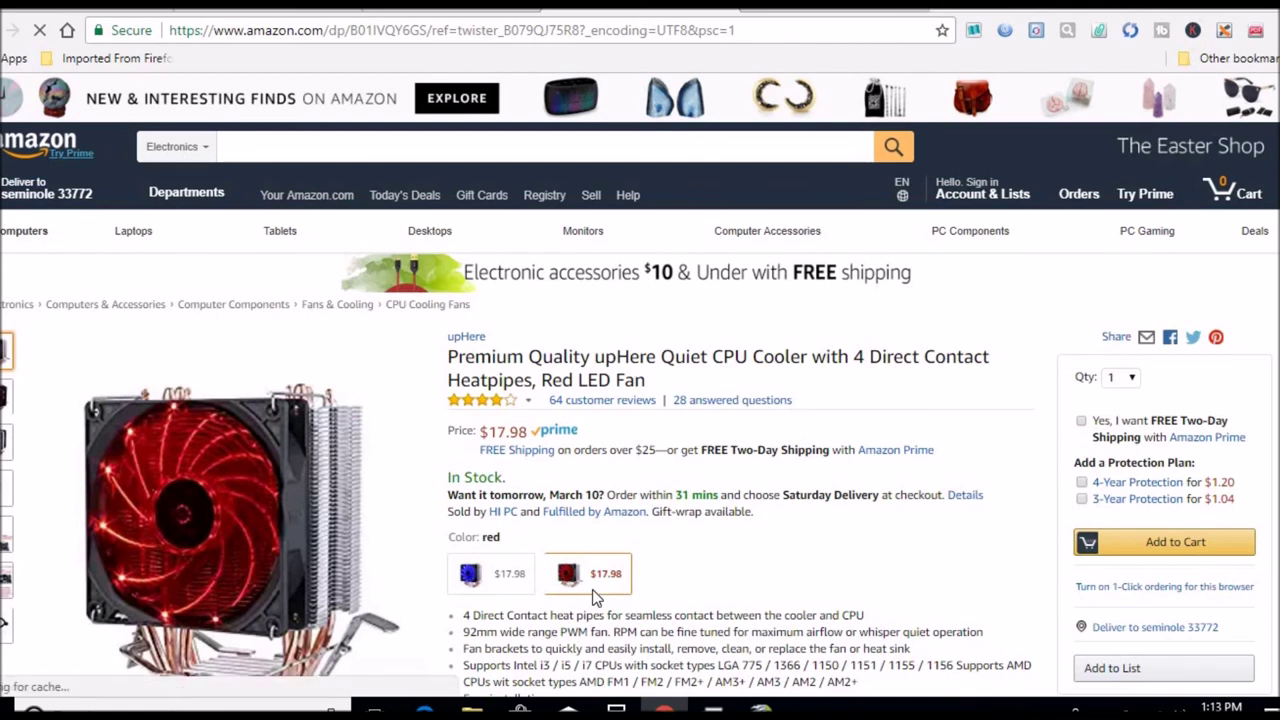
click(510, 583)
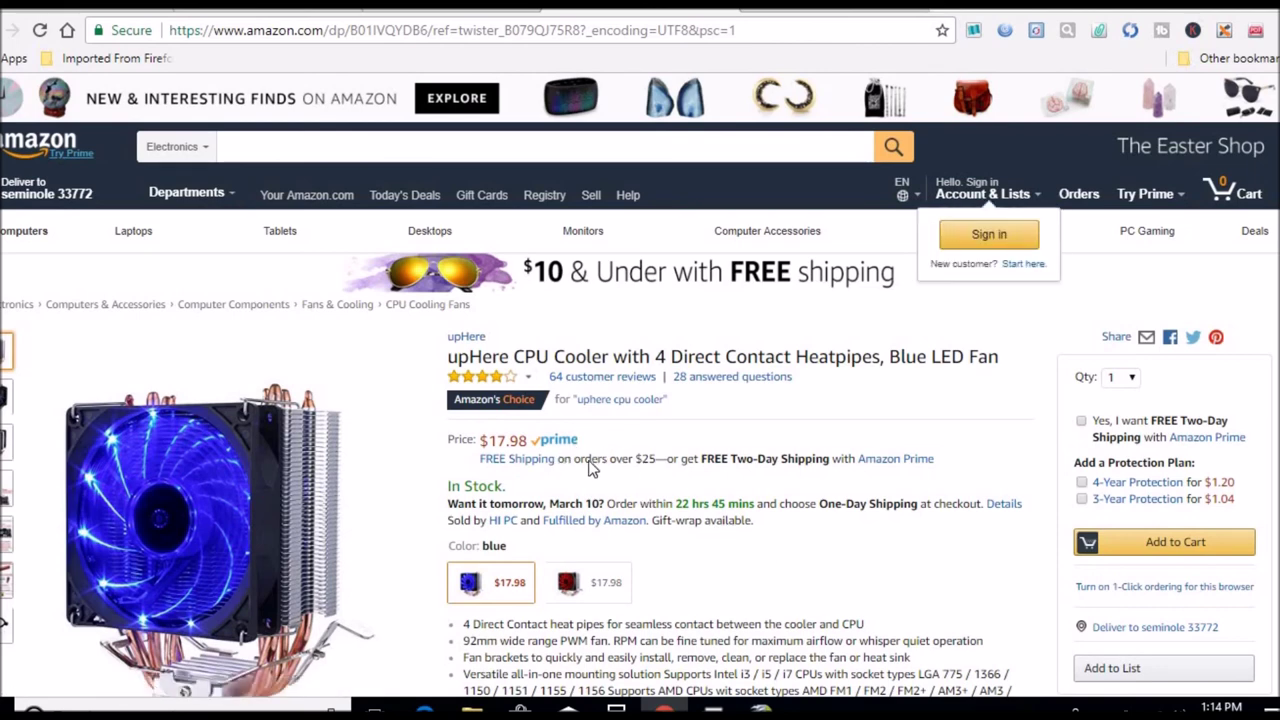
drag(447, 439, 715, 525)
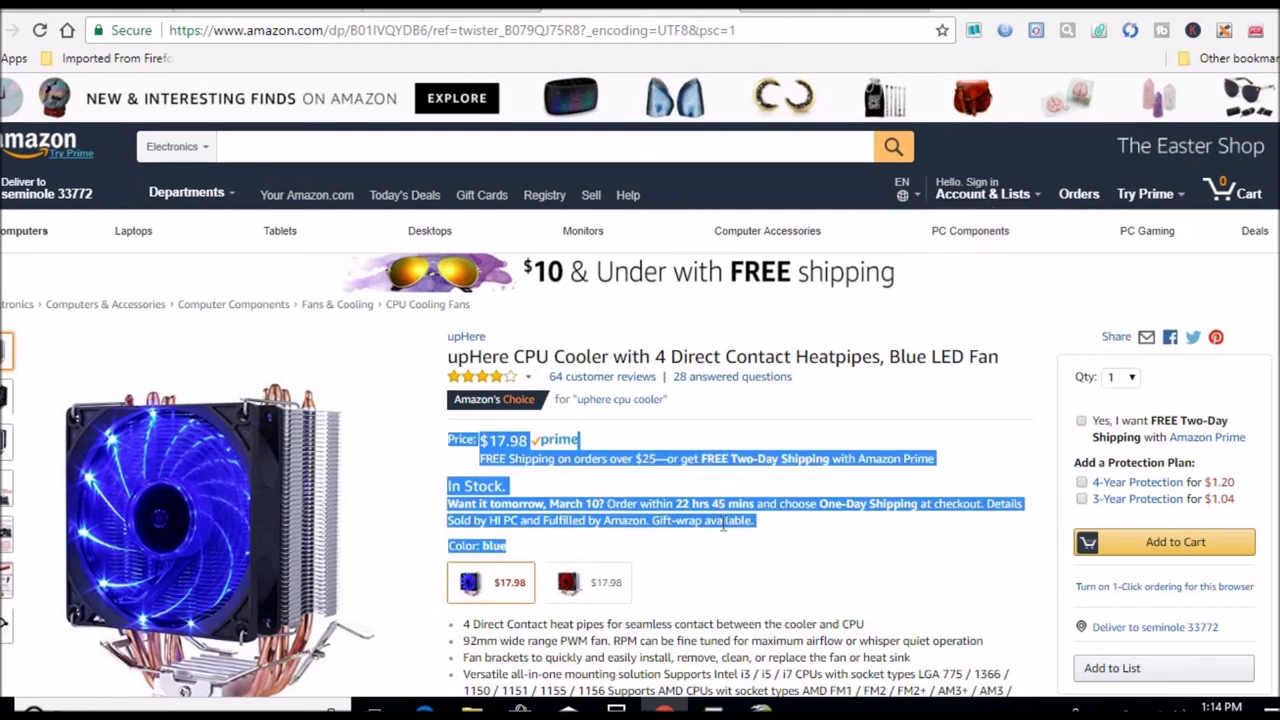
click(805, 561)
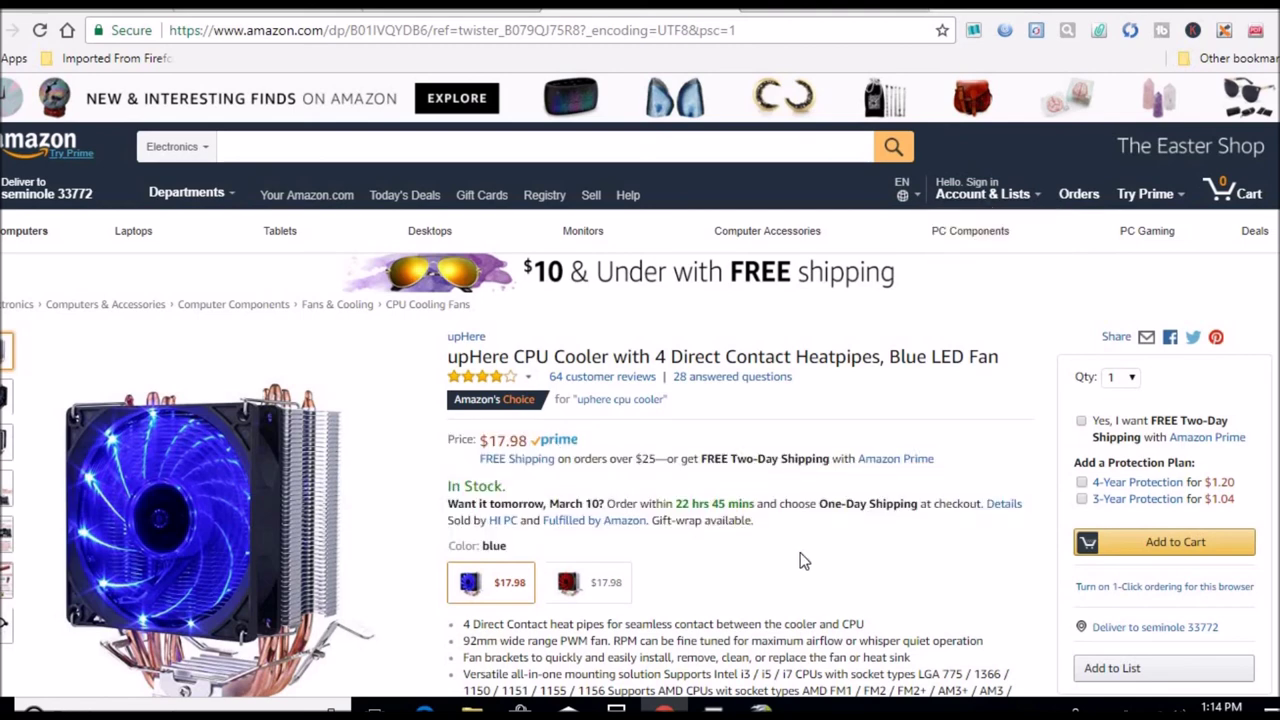